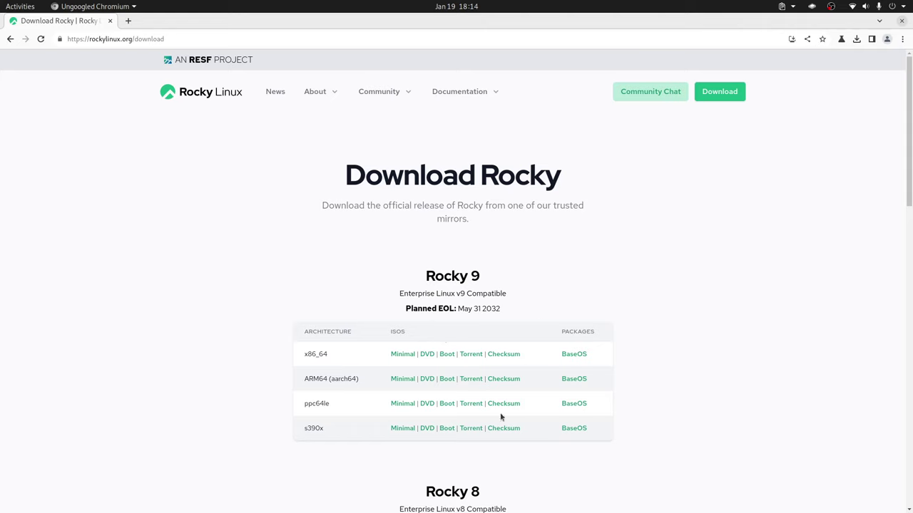
Scroll down the Rocky Linux site and open the Alternative Images page.
scroll(461, 365, down, 2)
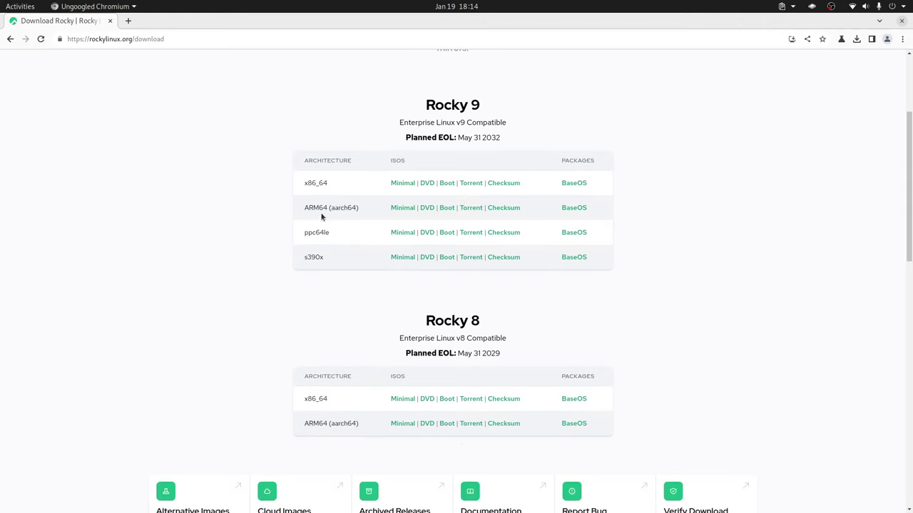
scroll(316, 296, down, 1)
scroll(317, 296, down, 1)
click(179, 340)
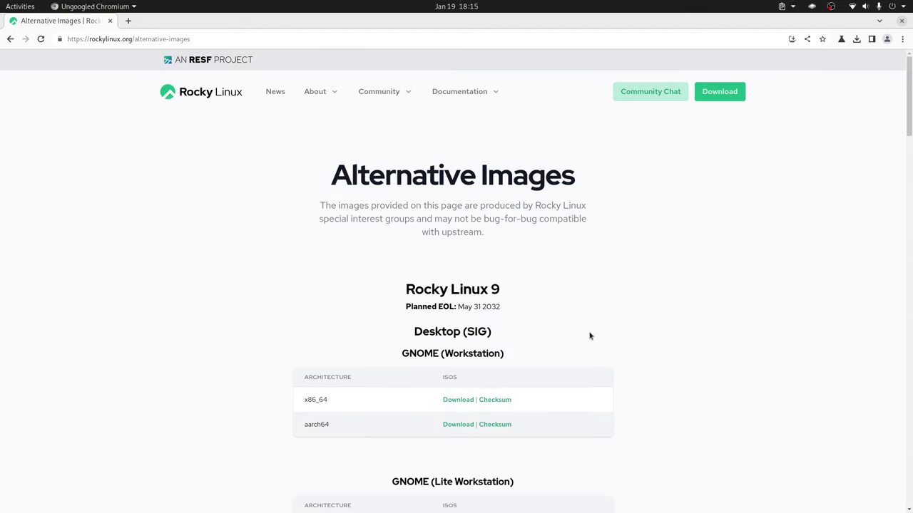
Highlight 'GNOME' in the Workstation images heading, then switch to VirtualBox Manager.
scroll(584, 330, down, 2)
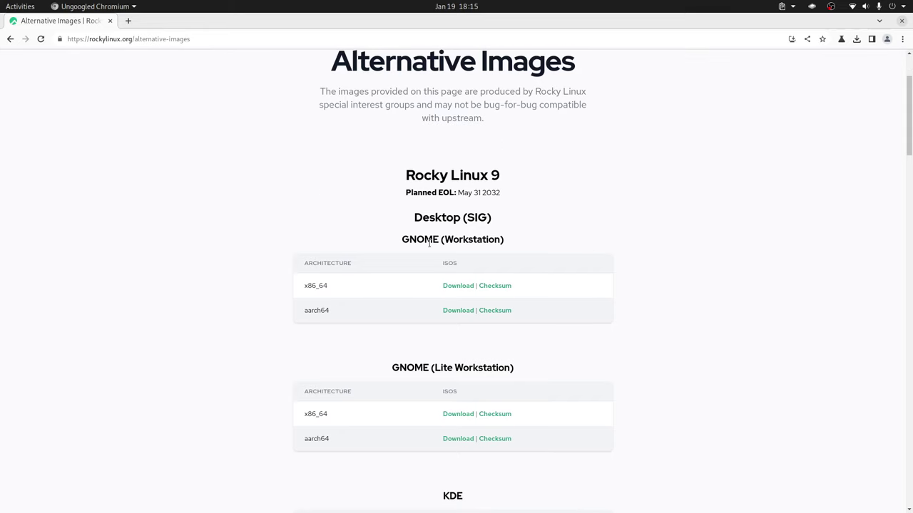
double_click(429, 242)
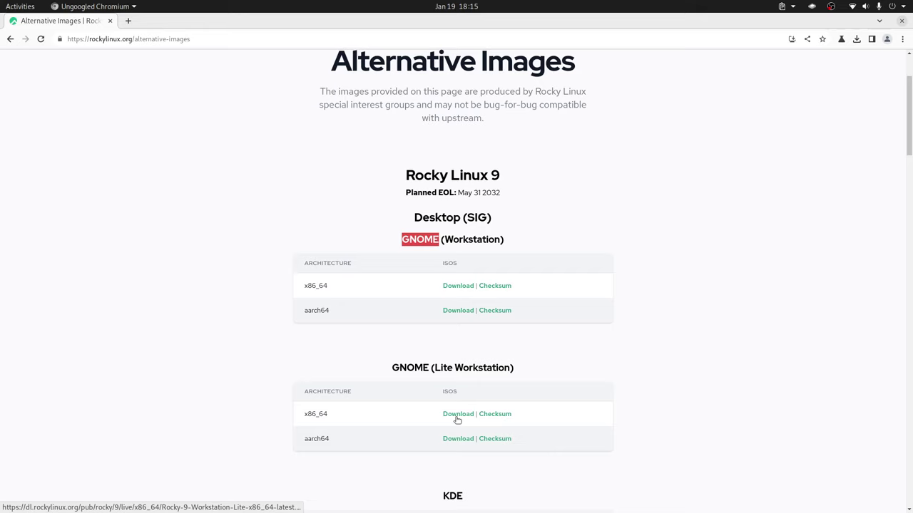
key(alt+Tab)
key(alt+Tab)
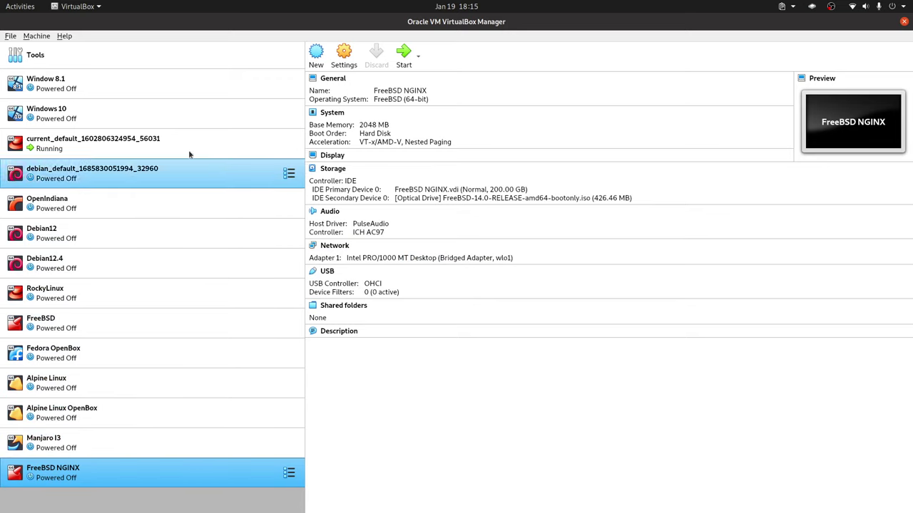
Start the New Virtual Machine wizard from the Machine menu and name the machine Rocky GNOME.
click(37, 36)
click(43, 49)
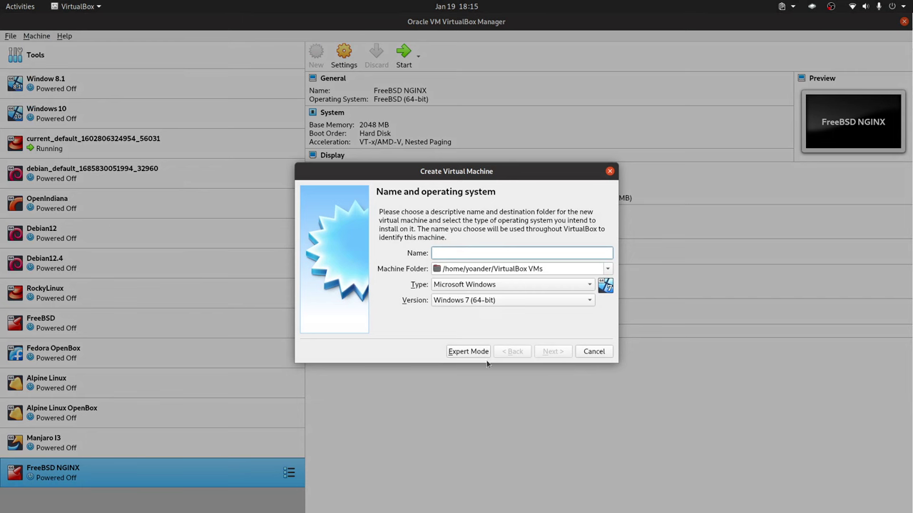
click(594, 352)
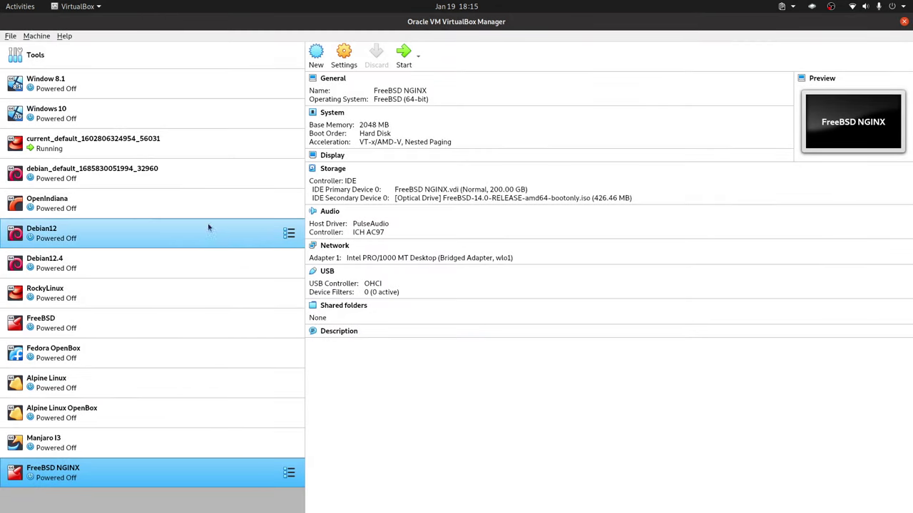
click(26, 36)
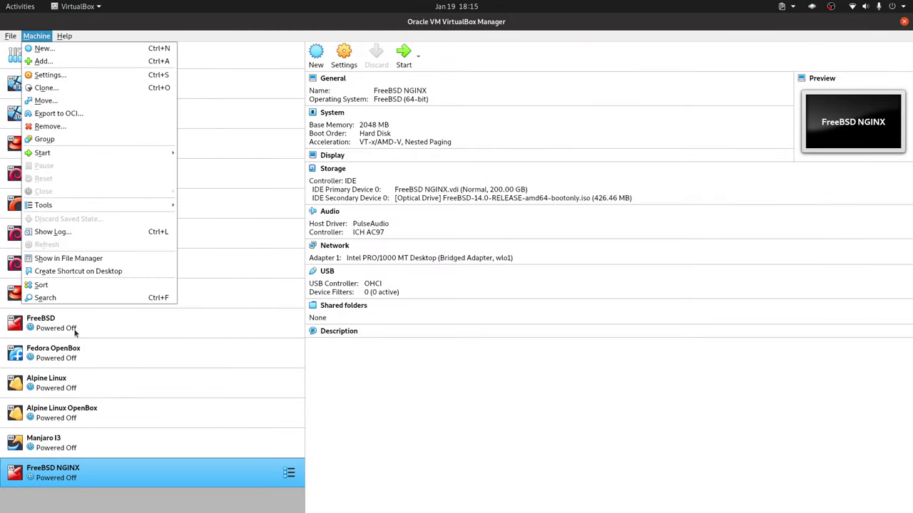
click(139, 371)
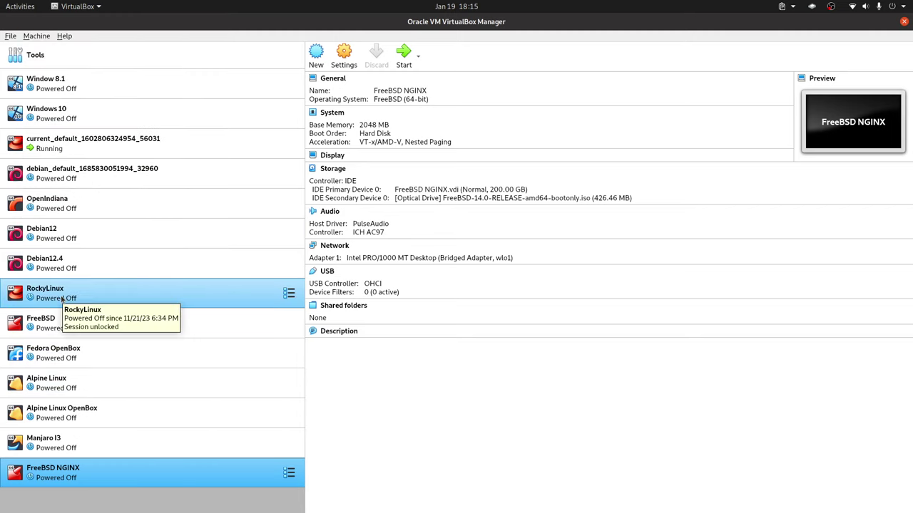
click(37, 36)
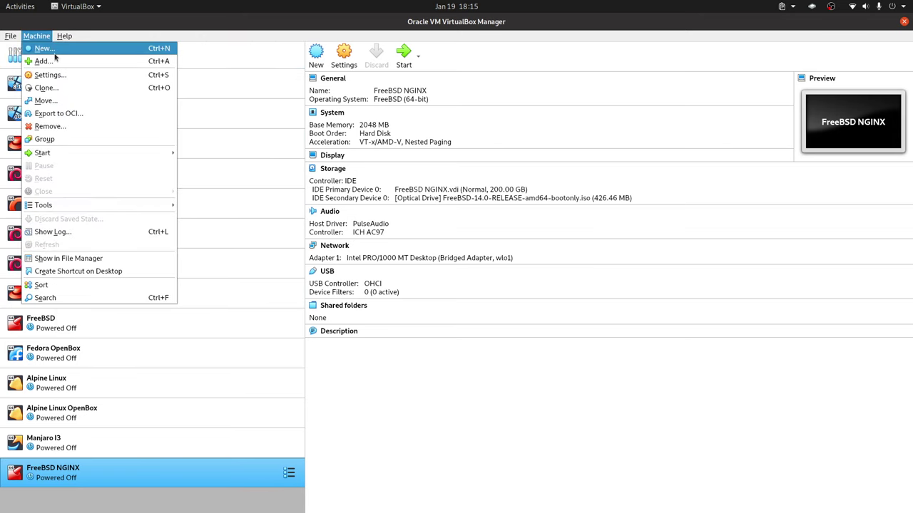
click(45, 48)
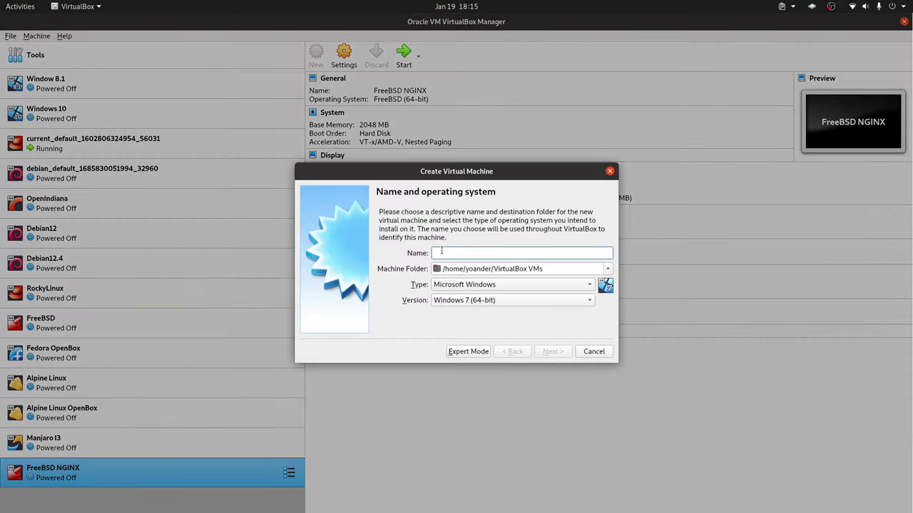
text(Rock)
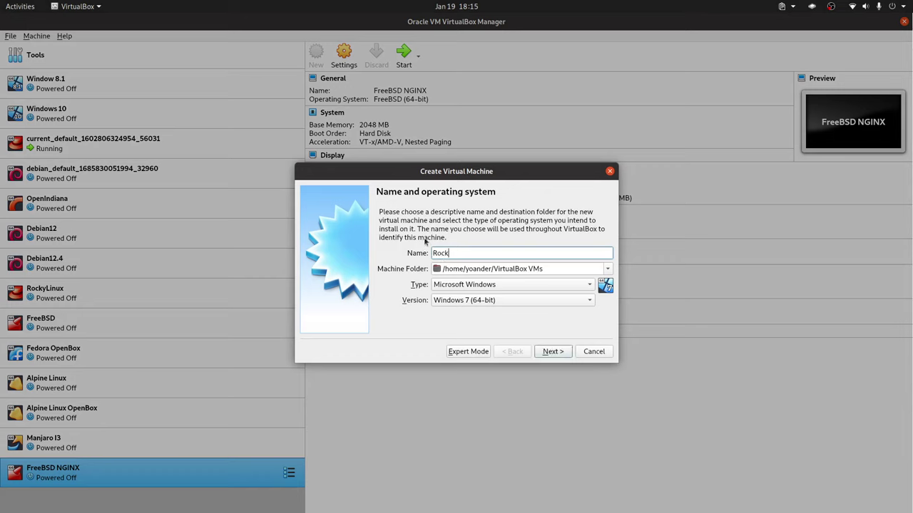
text(y)
text( NGINX)
Set the guest OS type to Linux and the version to Red Hat (64-bit).
click(566, 356)
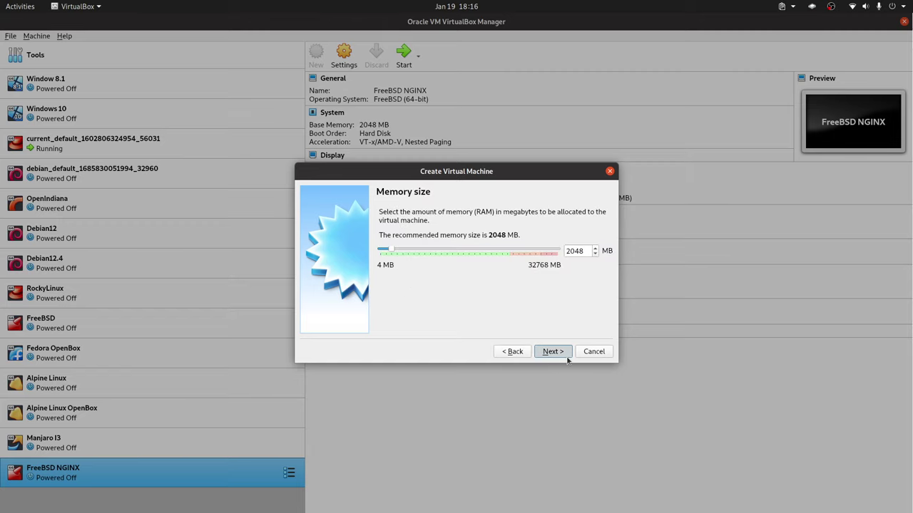
click(567, 356)
click(514, 351)
click(514, 351)
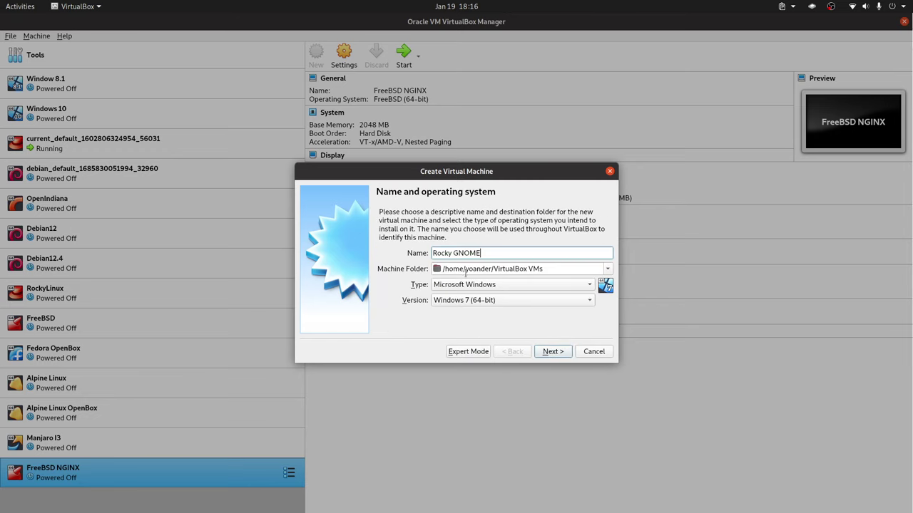
click(505, 284)
click(524, 299)
click(480, 304)
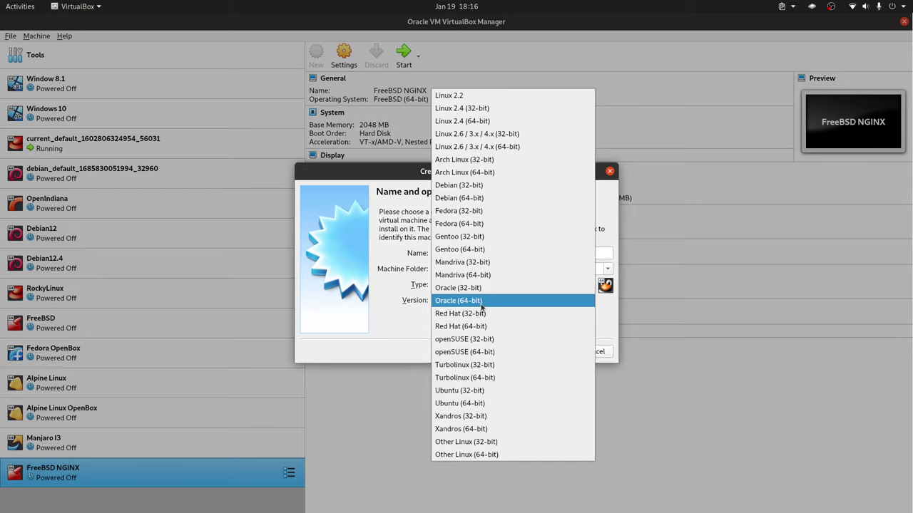
click(476, 326)
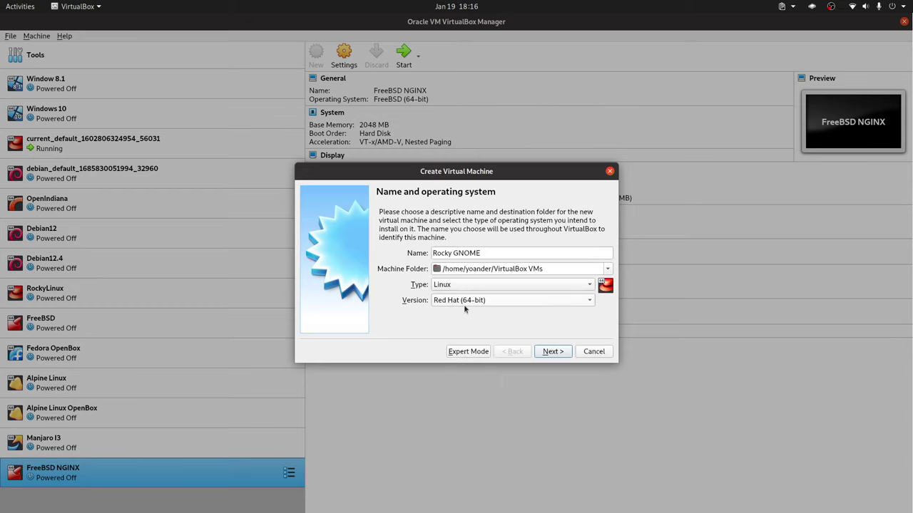
Give the virtual machine 4096 MB of memory.
click(551, 350)
double_click(572, 251)
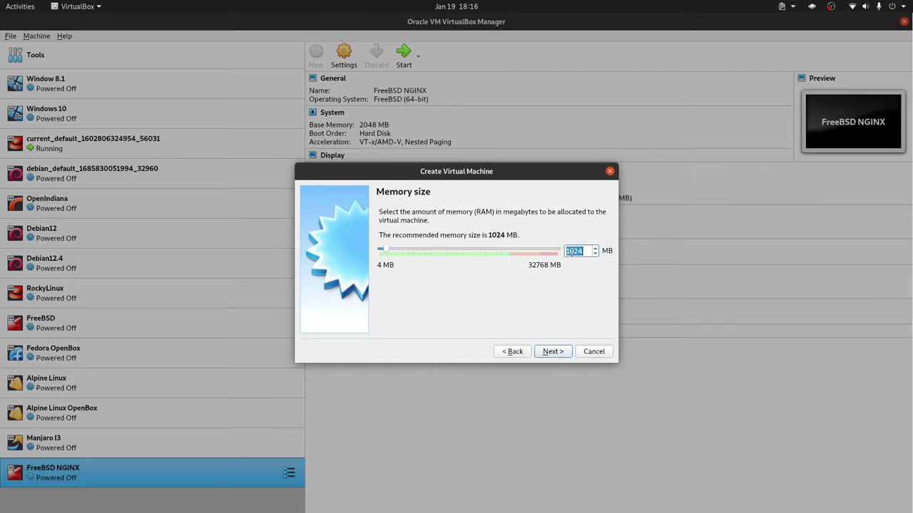
text(4096)
click(552, 351)
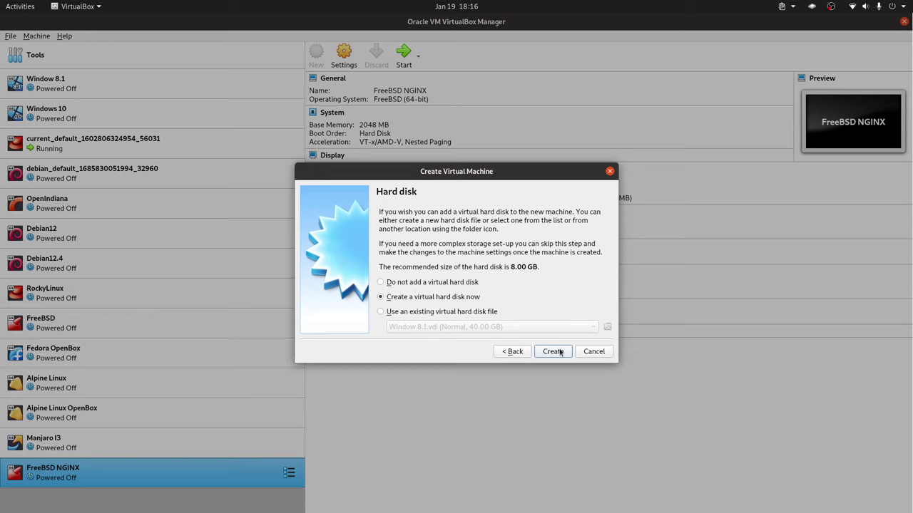
Create a new 250 GB VDI virtual hard disk and finish the machine.
click(558, 353)
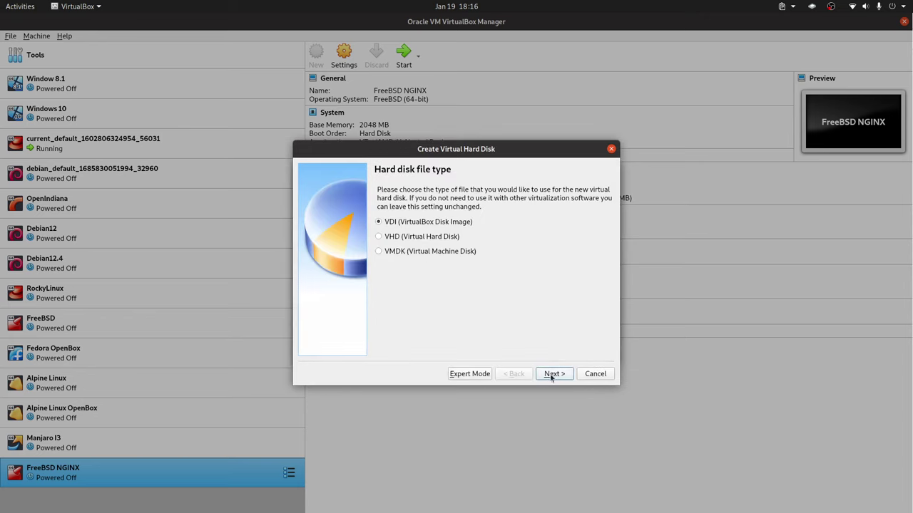
click(552, 376)
click(552, 378)
click(585, 262)
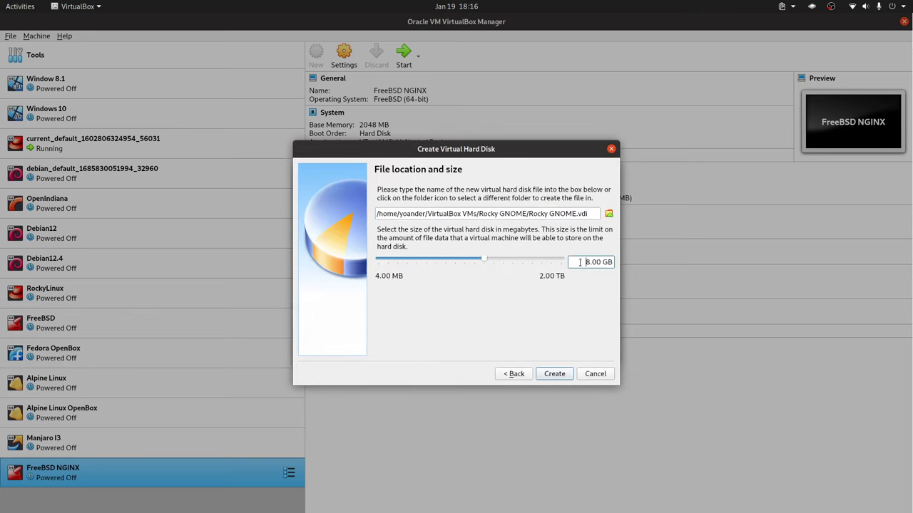
key(Delete)
text(250)
click(567, 376)
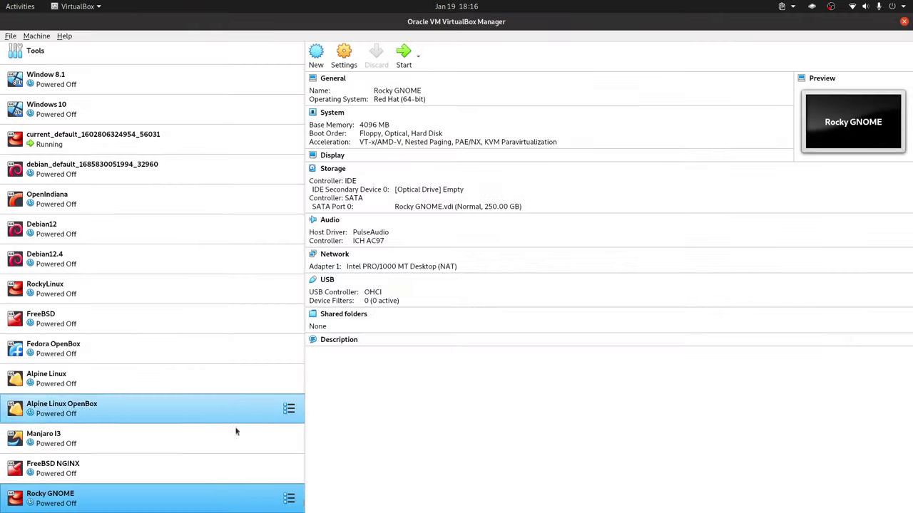
right_click(194, 499)
In System settings, boot Hard Disk first, drop Floppy, and assign 4 processors.
click(294, 293)
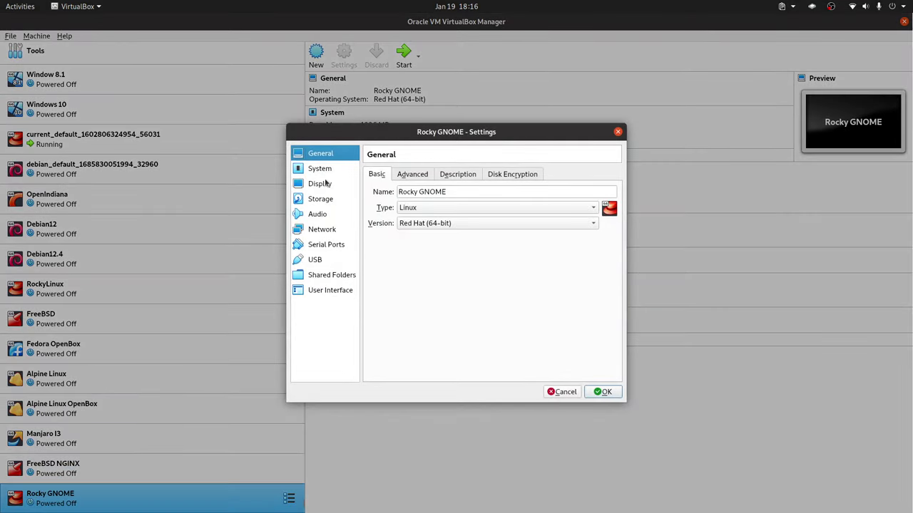
click(324, 172)
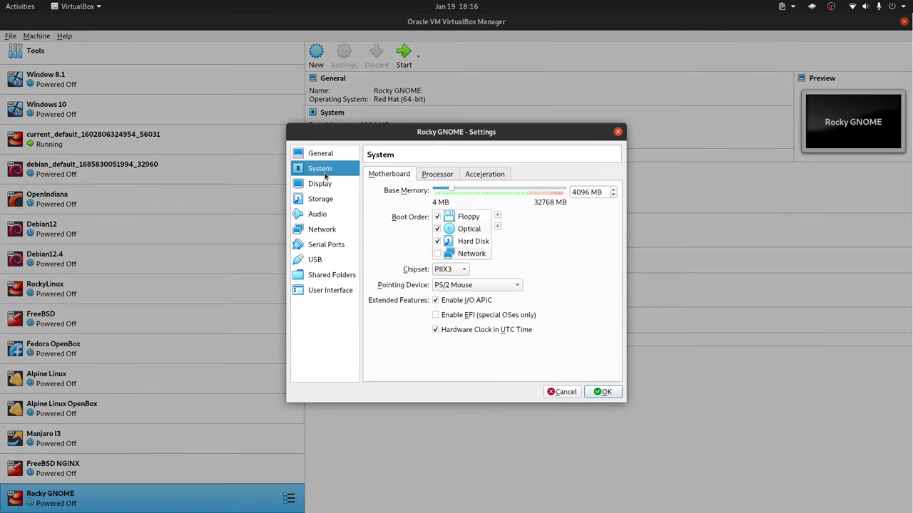
click(473, 241)
click(497, 215)
click(497, 216)
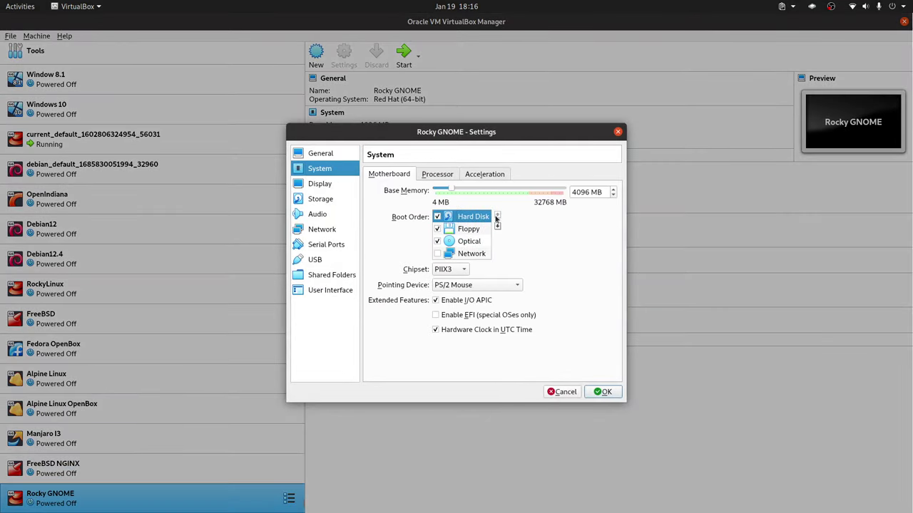
click(438, 228)
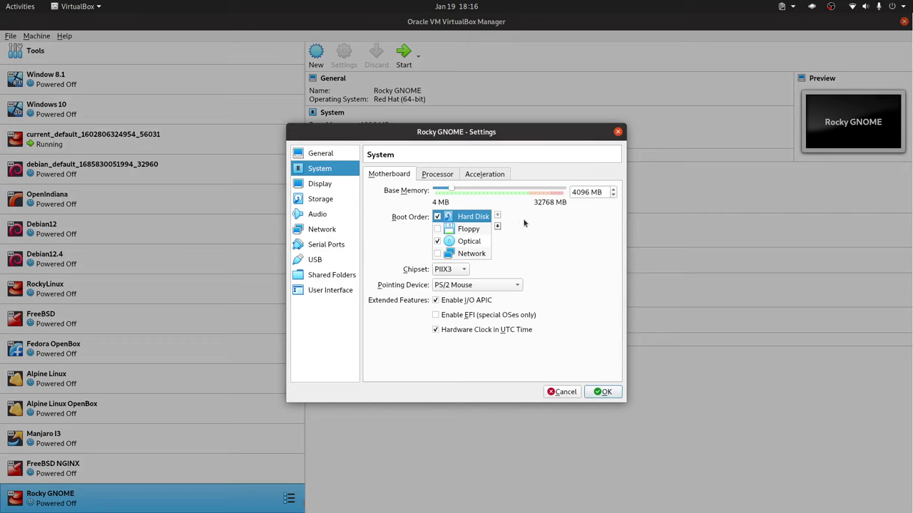
click(438, 174)
click(613, 191)
click(613, 190)
click(614, 190)
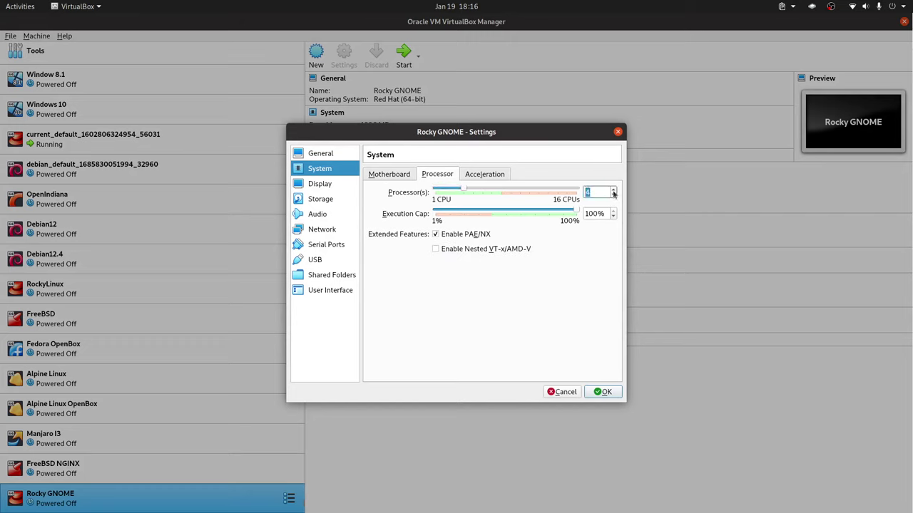
Raise video memory to 128 MB, review the Motherboard tab, and save the settings.
click(321, 185)
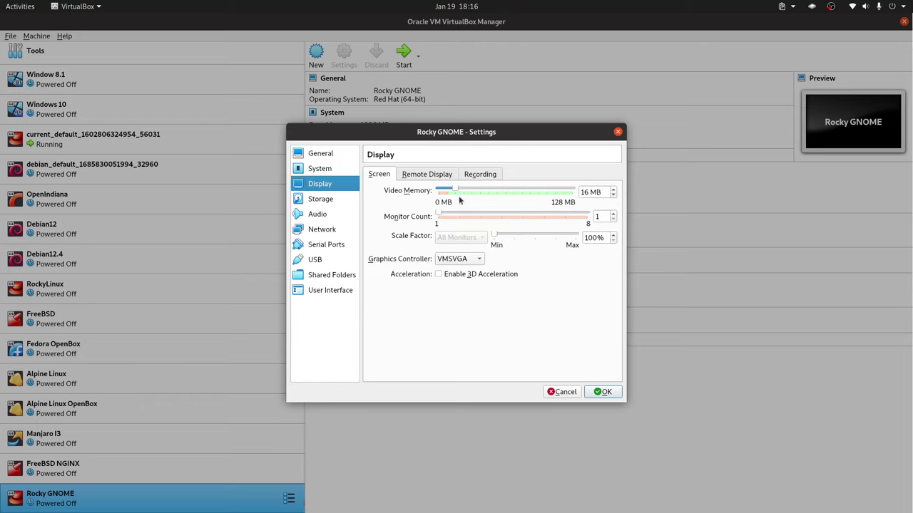
drag(456, 190, 639, 193)
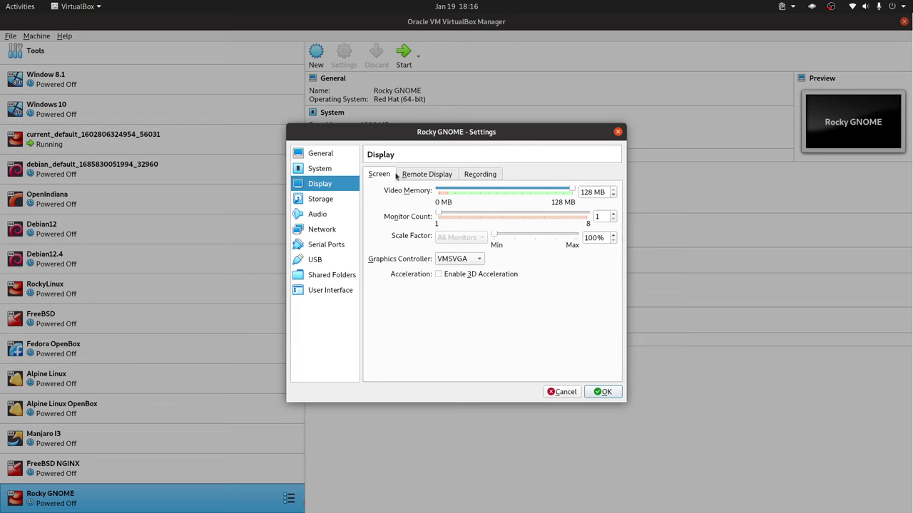
click(327, 171)
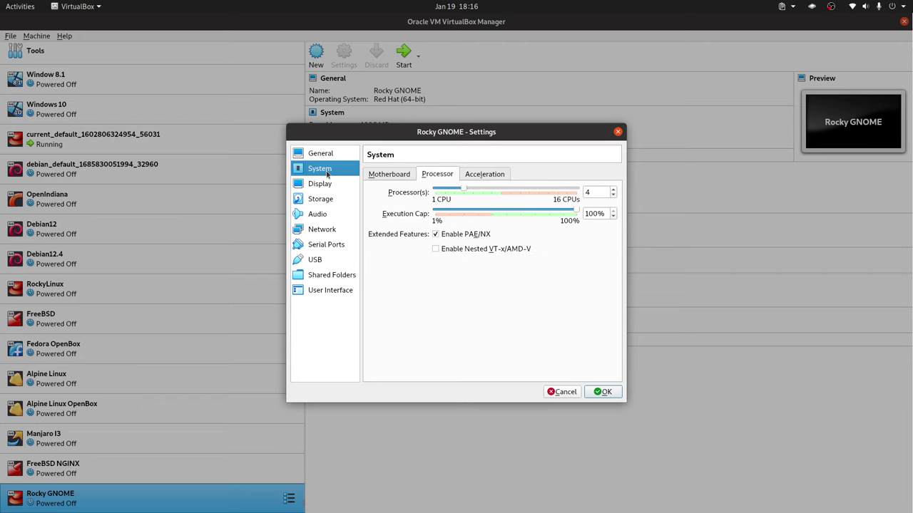
click(392, 178)
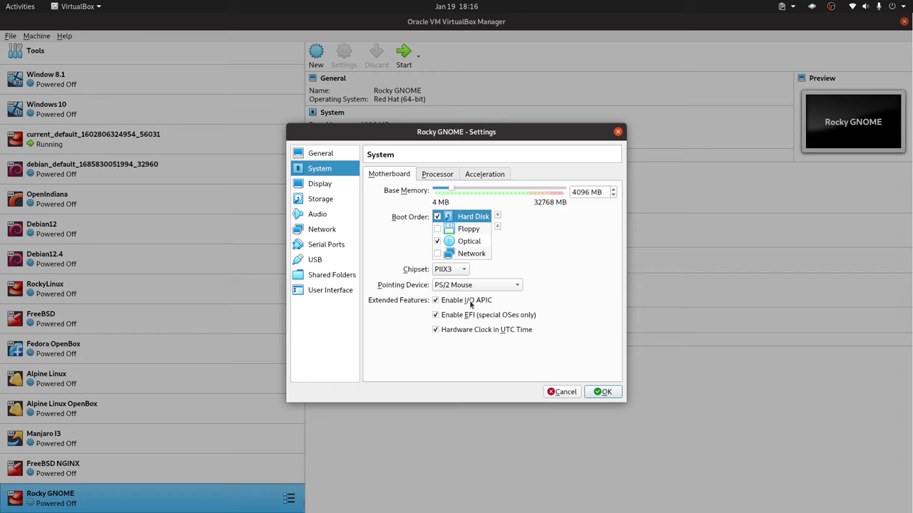
mouse_move(470, 304)
mouse_move(488, 320)
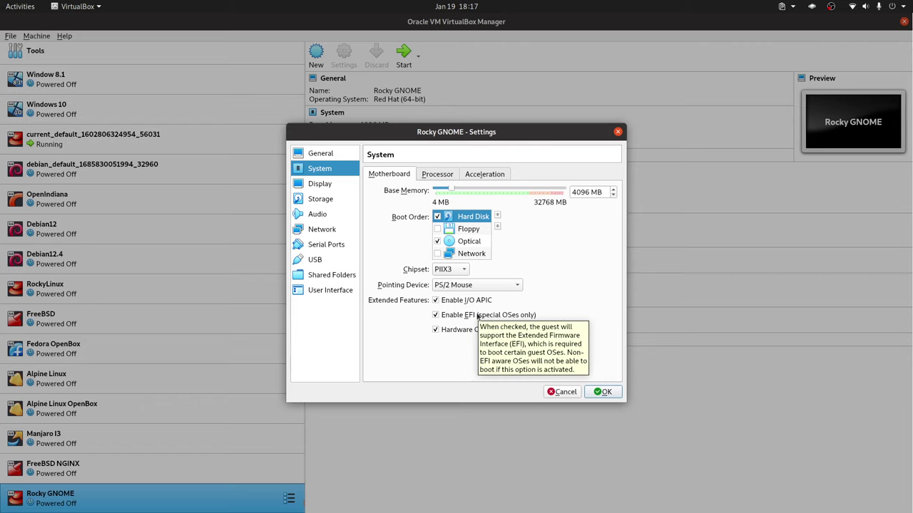
mouse_move(490, 253)
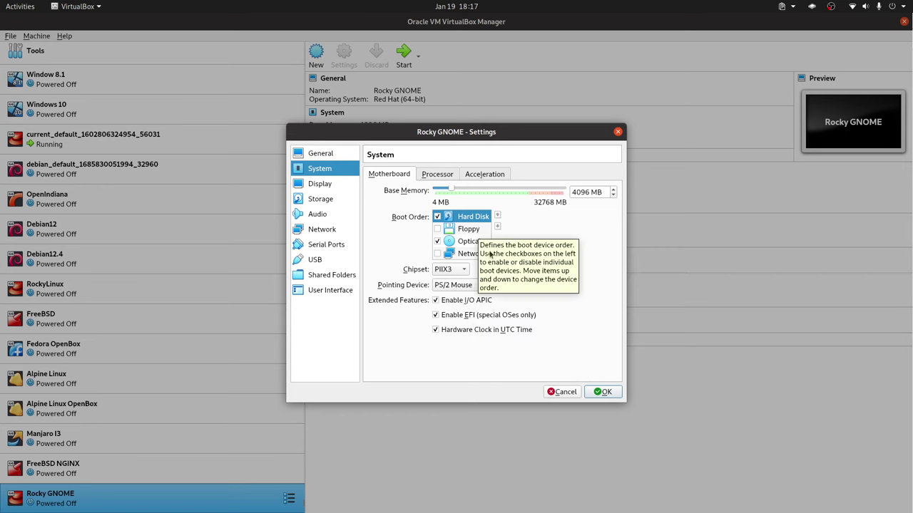
click(602, 392)
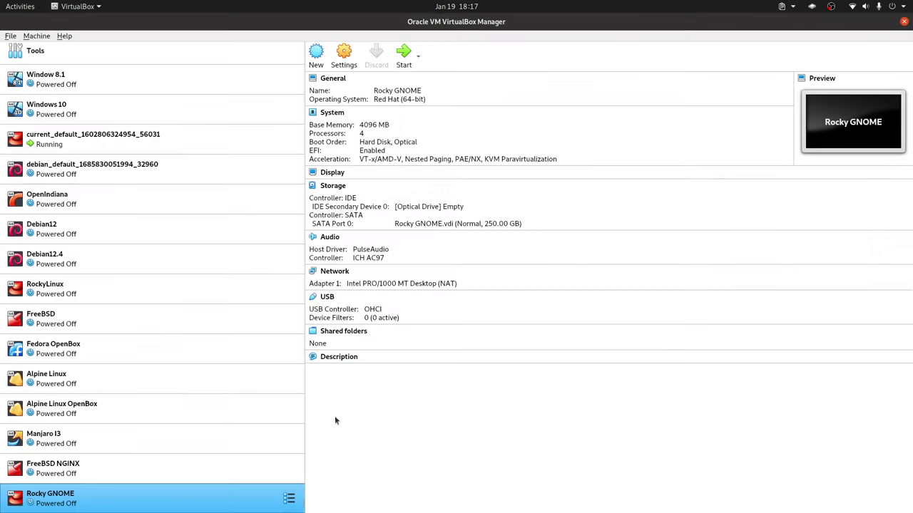
Start Rocky GNOME with Rocky-9-Workstation-Lite-x86_64-latest.iso as the start-up disk.
double_click(250, 509)
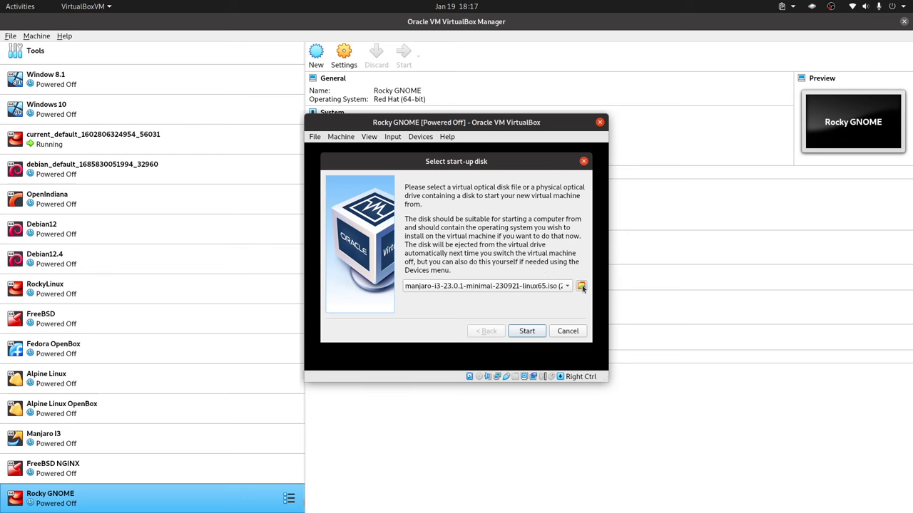
click(582, 287)
click(542, 331)
click(494, 286)
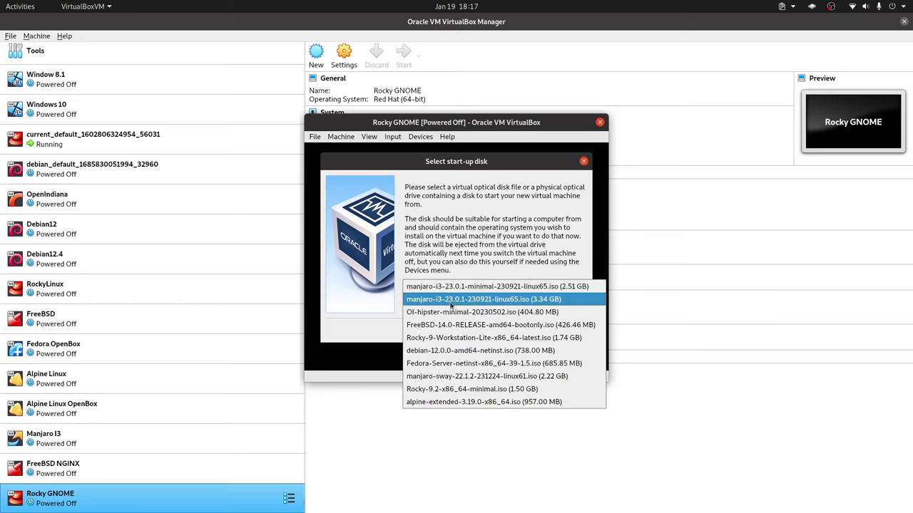
click(488, 340)
click(526, 331)
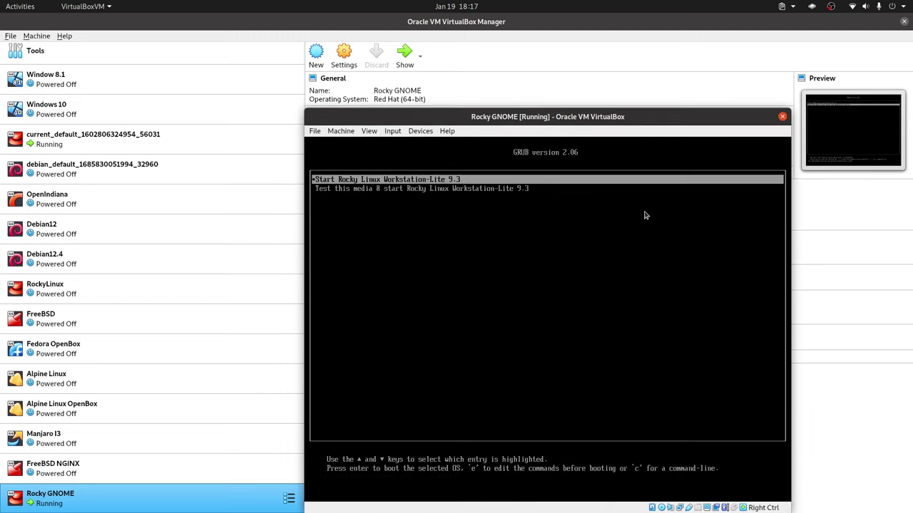
Boot the 'Start Rocky Linux Workstation-Lite 9.3' entry from the GRUB menu.
key(Down)
key(Up)
key(Down)
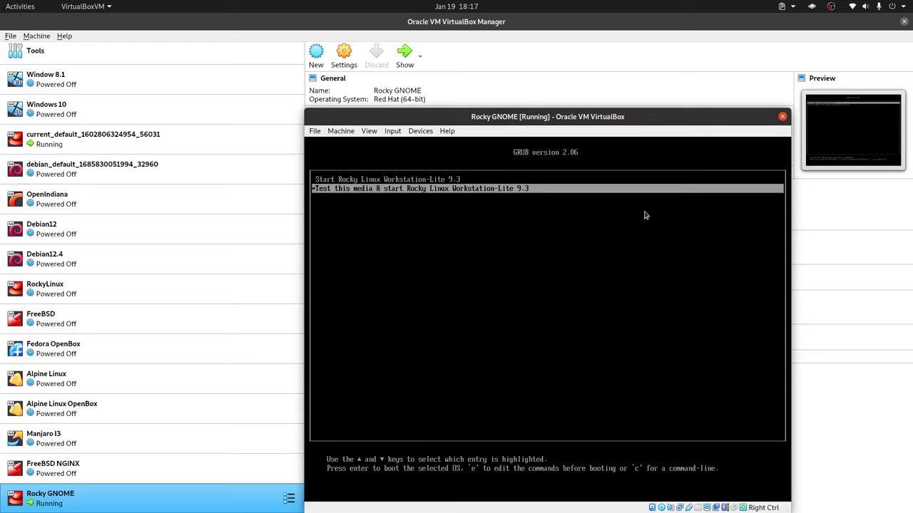
key(Up)
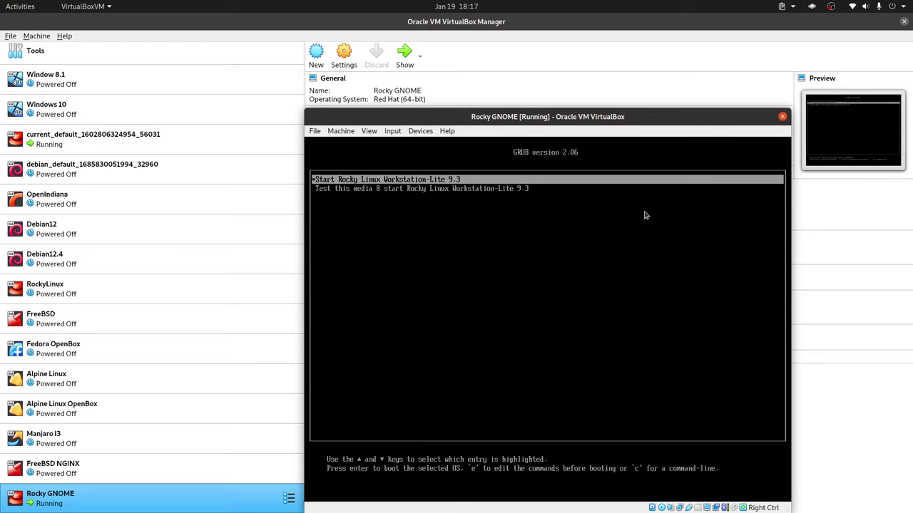
key(Return)
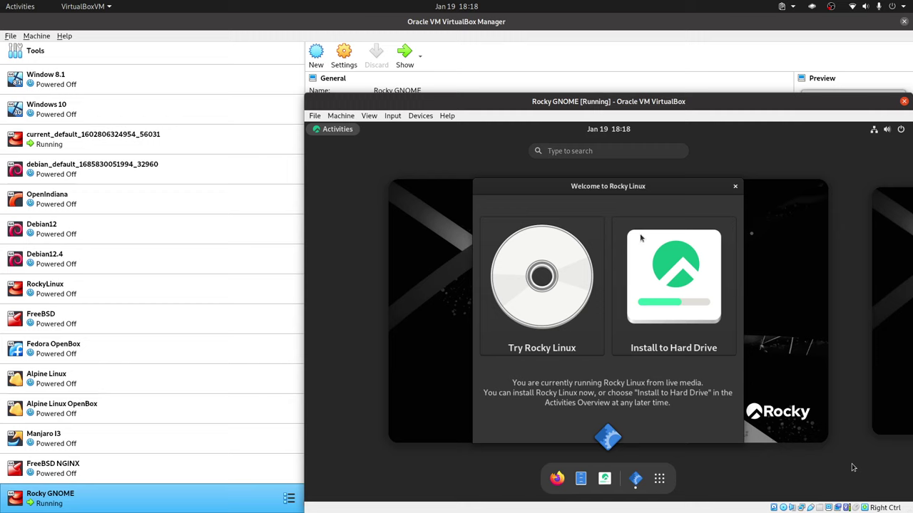
Launch Install to Hard Drive and continue with Español (Ecuador) as the installer language.
click(650, 271)
key(Return)
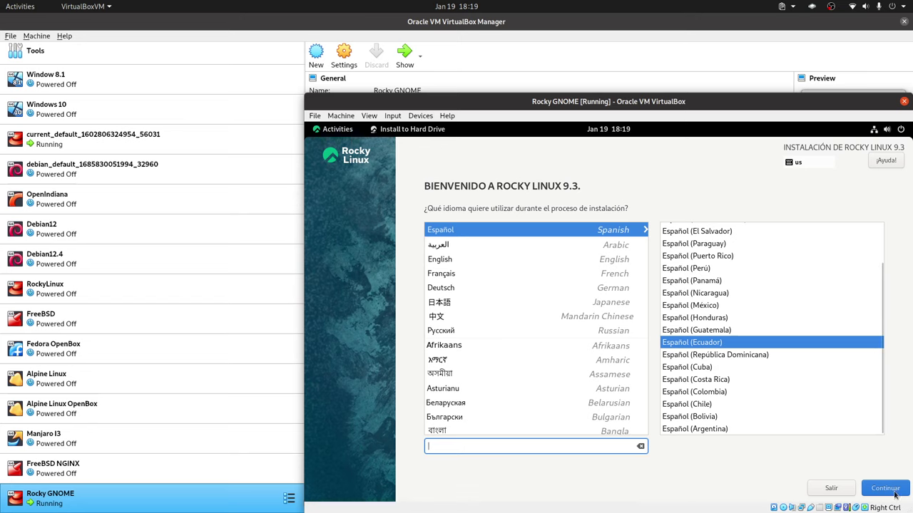
click(890, 492)
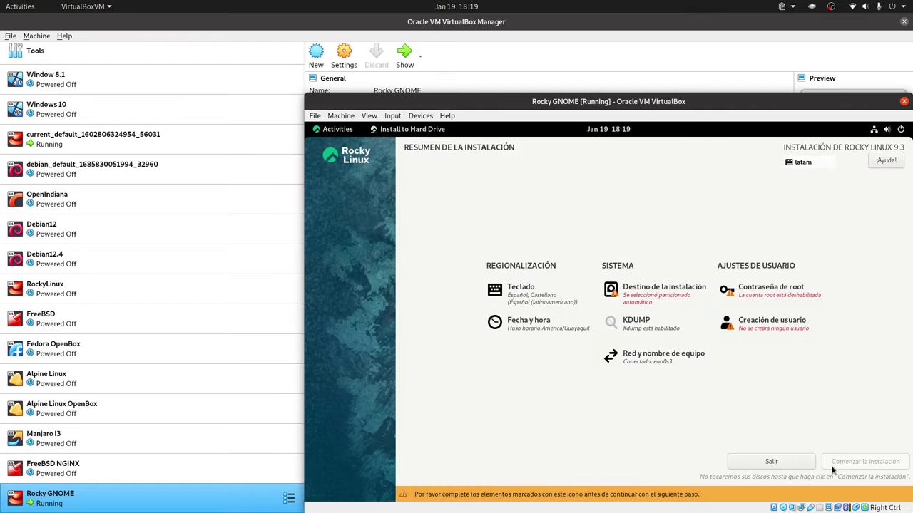
Choose custom storage for the 250 GiB disk and set the scheme to Standard Partition.
click(631, 293)
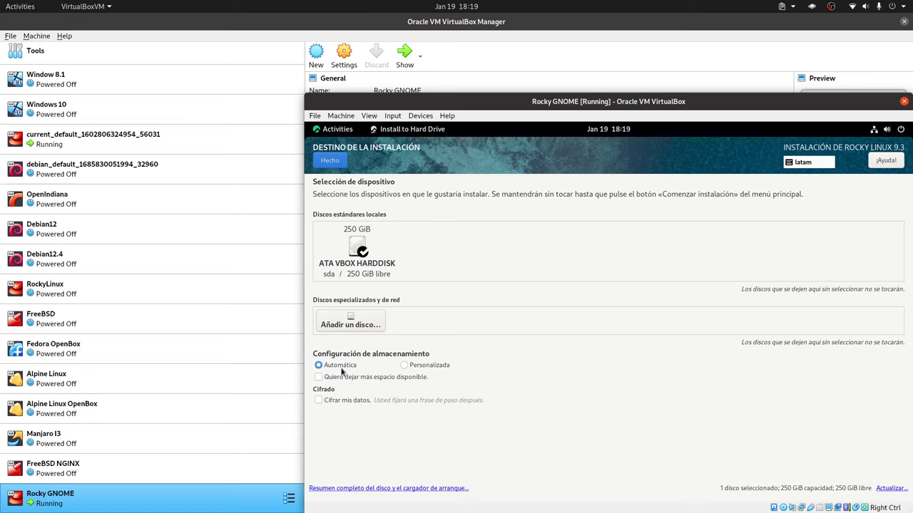
click(443, 365)
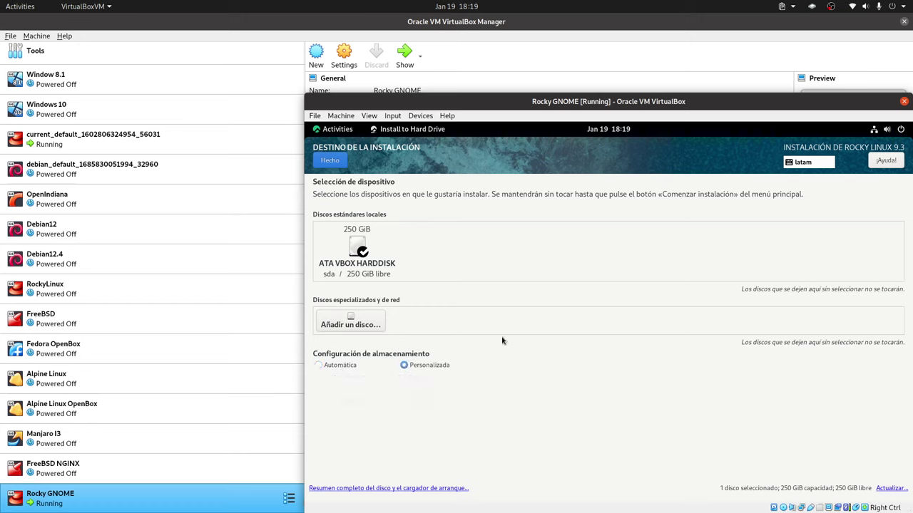
click(332, 164)
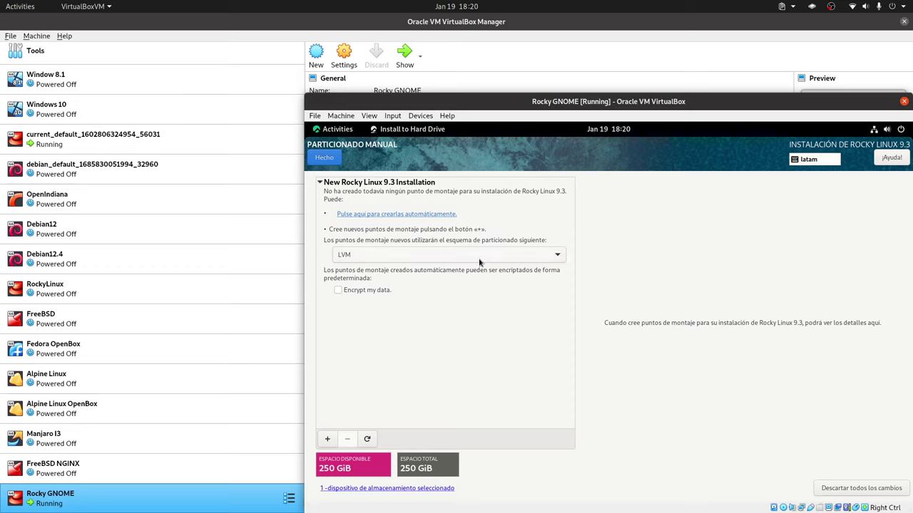
click(479, 262)
click(481, 266)
click(454, 255)
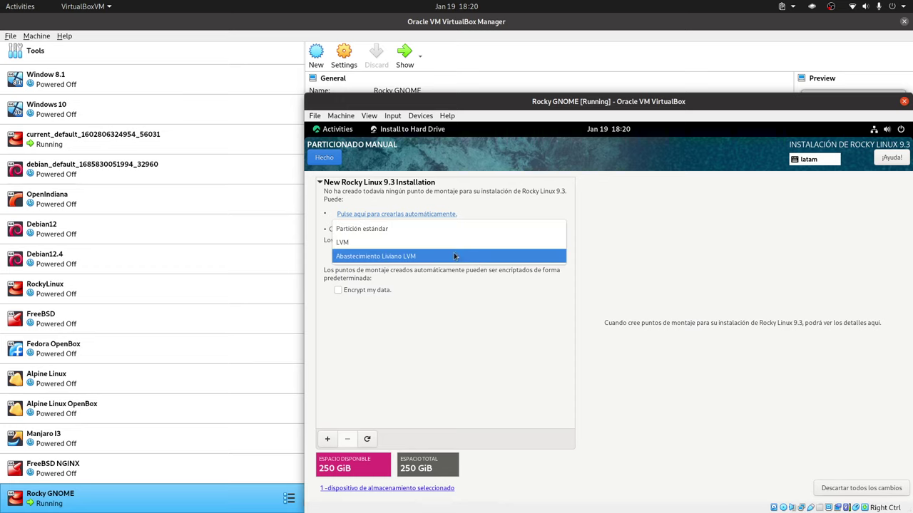
click(418, 229)
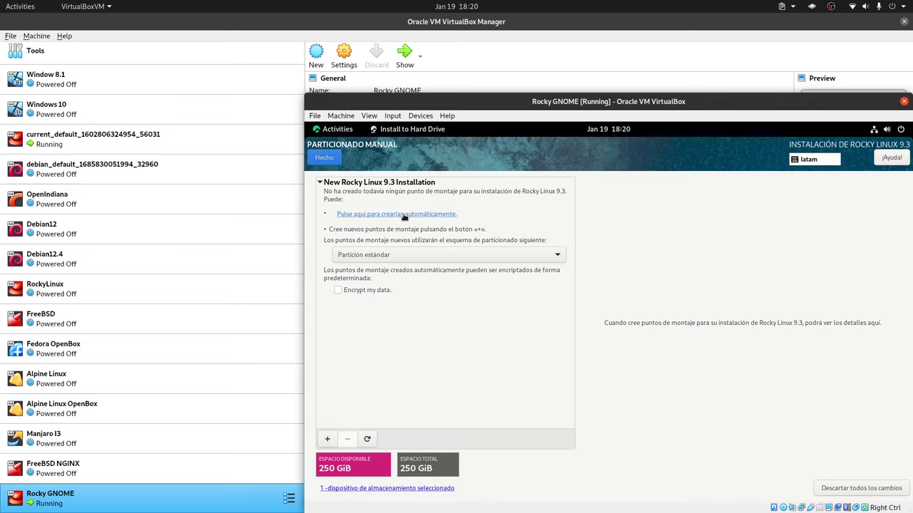
Create a 512 MiB /boot/efi mount point, kept as EFI System Partition.
click(328, 439)
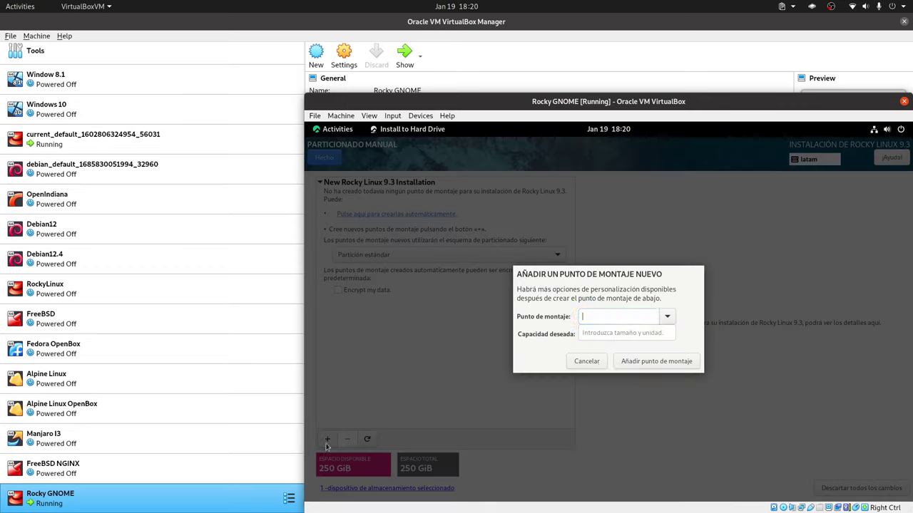
click(666, 316)
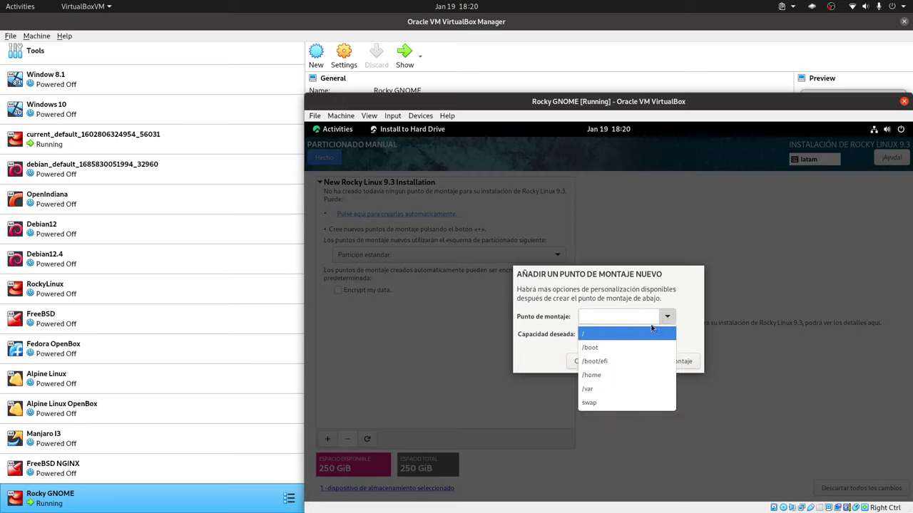
click(621, 361)
mouse_move(636, 339)
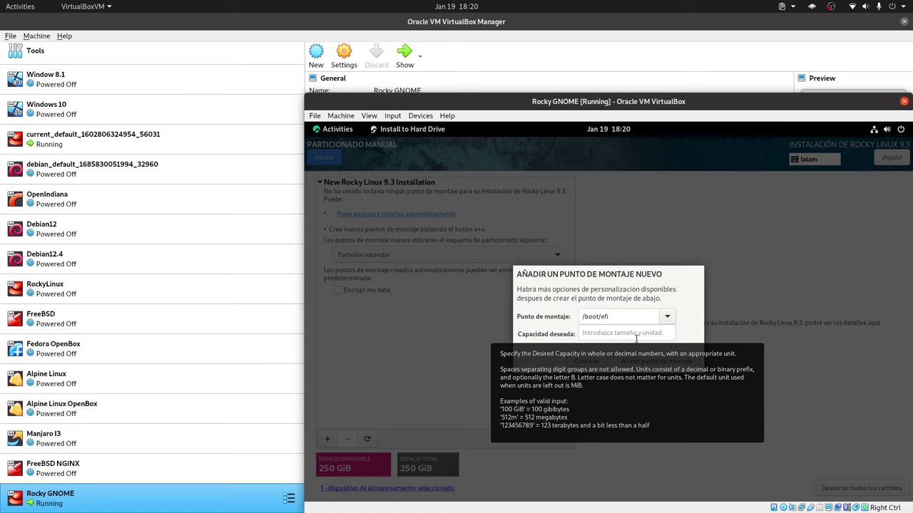
click(636, 338)
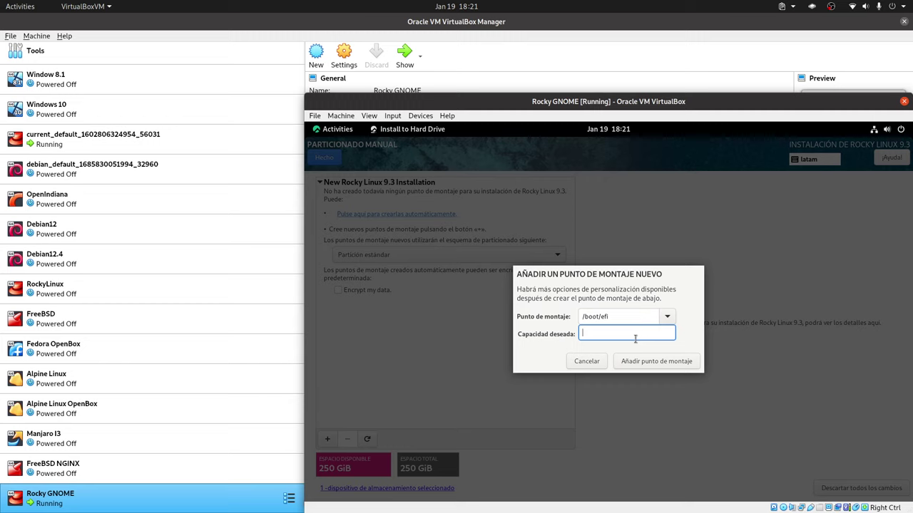
text(512MiB)
click(679, 361)
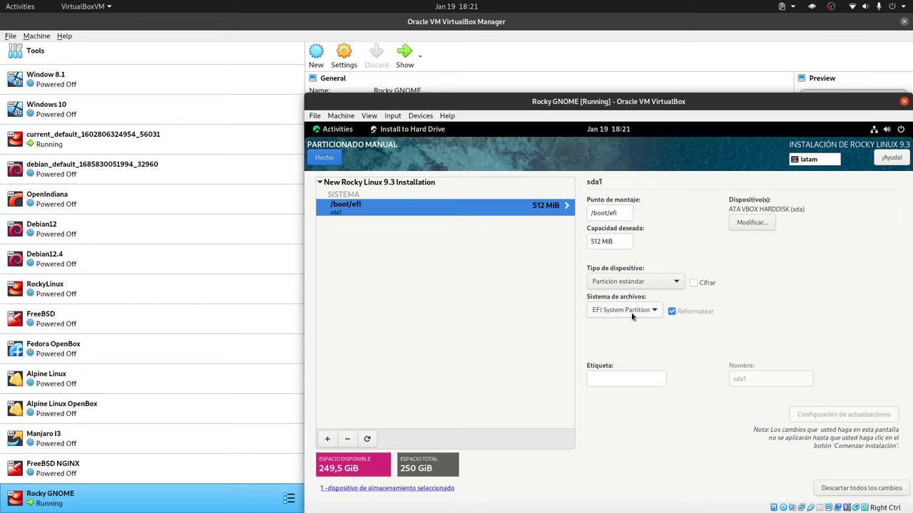
click(631, 316)
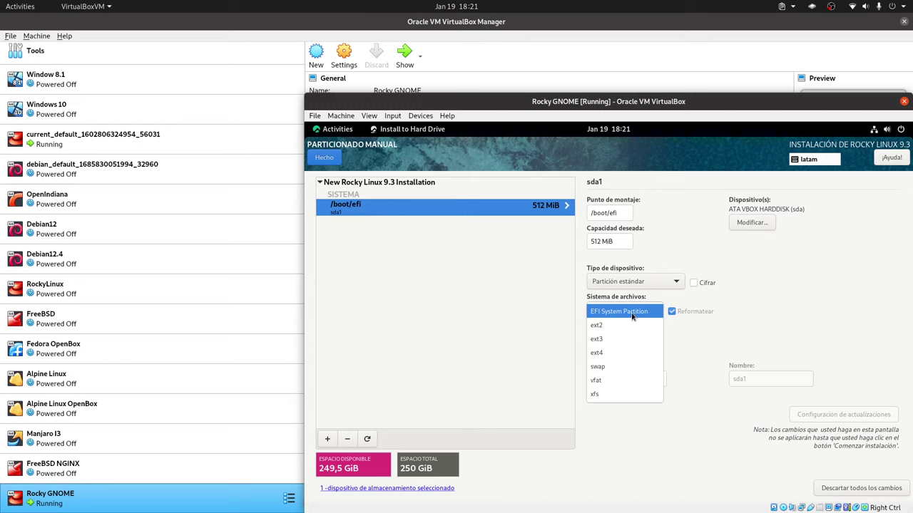
click(802, 320)
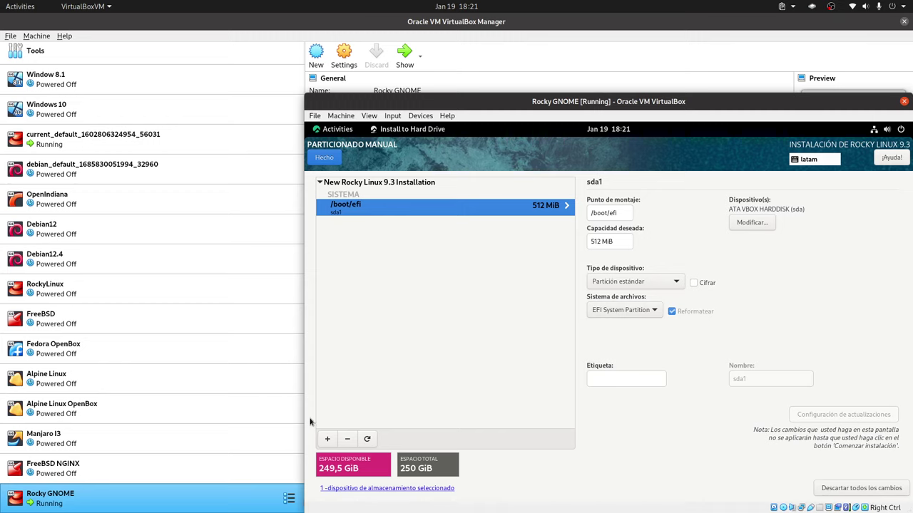
click(326, 440)
Add a 25 GiB / mount point and keep its file system as xfs.
click(665, 316)
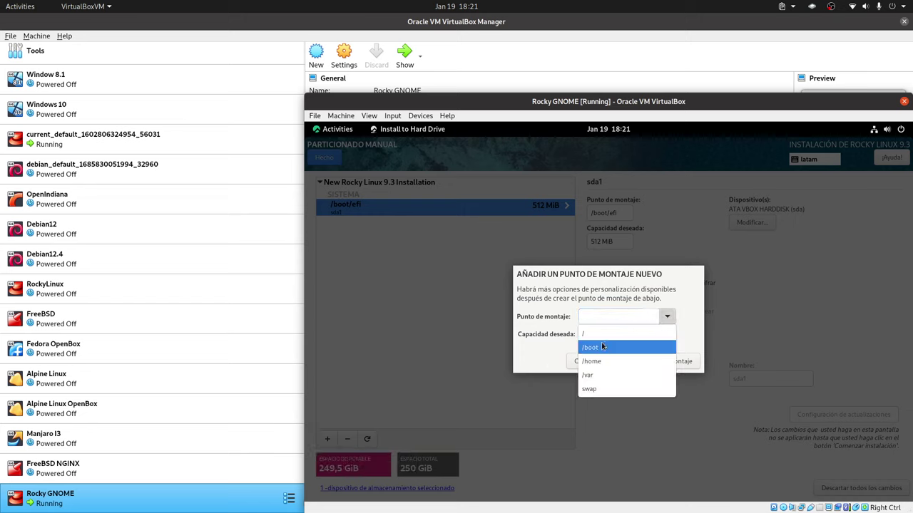
click(604, 330)
click(625, 334)
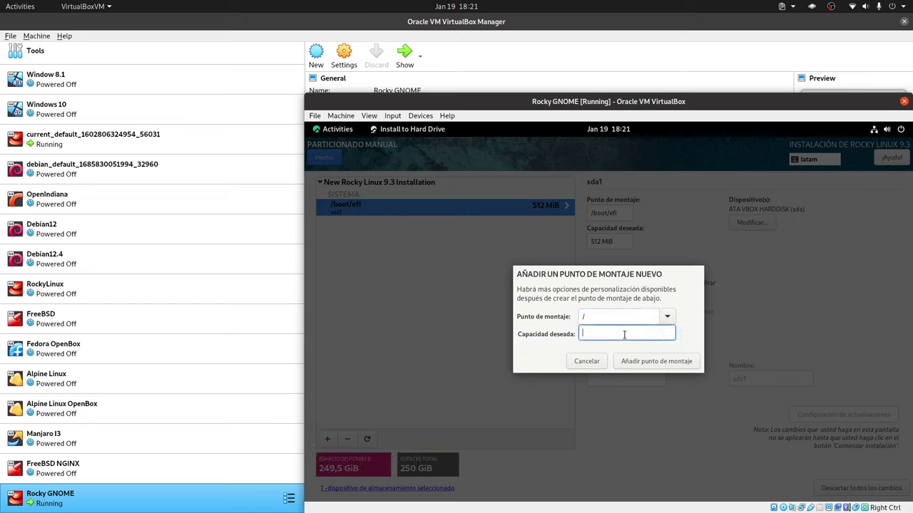
text(25gib)
key(BackSpace)
key(BackSpace)
key(BackSpace)
text(GiB)
click(659, 362)
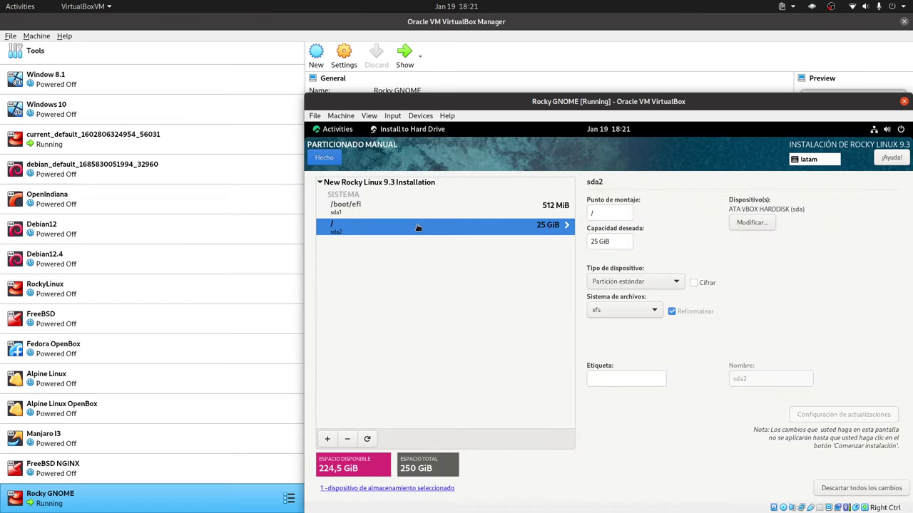
click(644, 312)
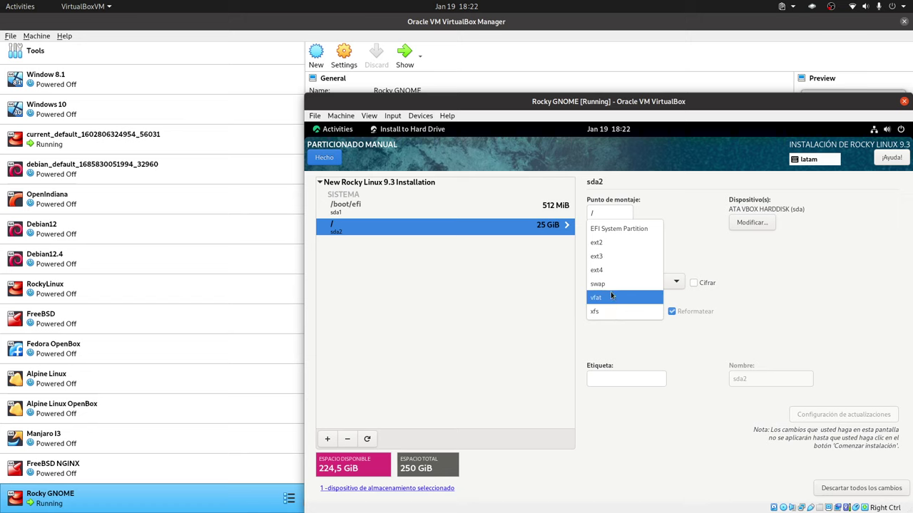
click(607, 312)
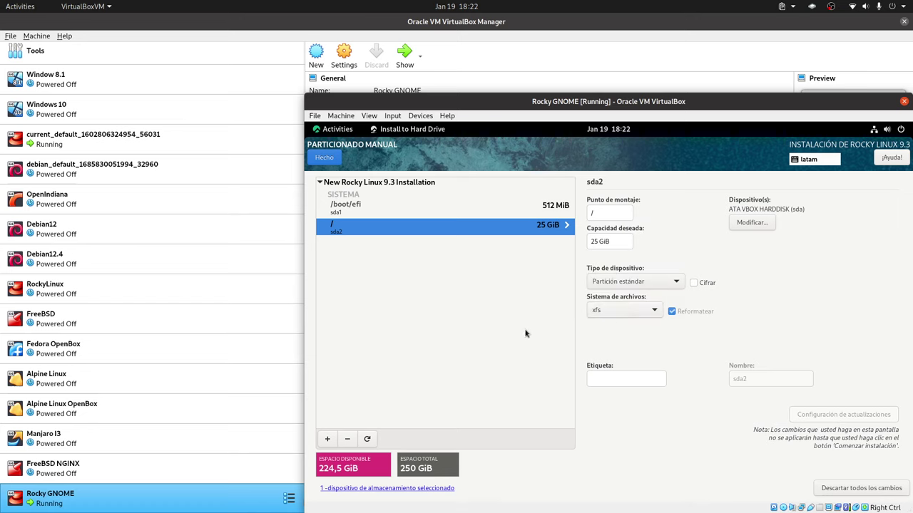
Add a 220 GiB /home mount point, leaving 4.5 GiB of the disk free.
click(327, 438)
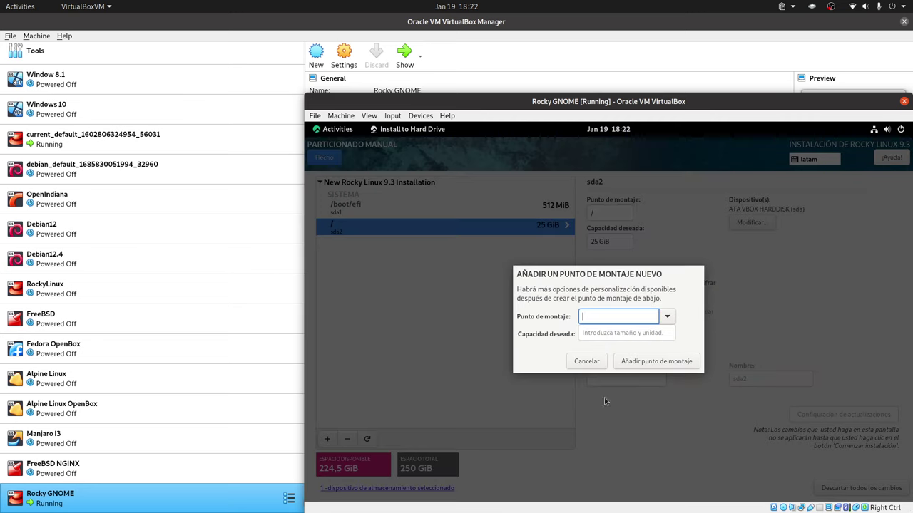
click(673, 316)
click(627, 347)
click(606, 332)
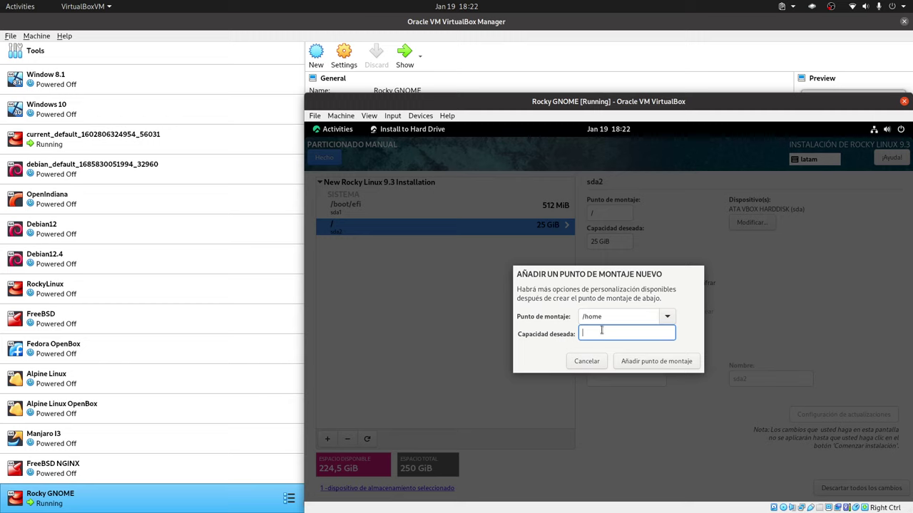
text(220GiB)
click(665, 318)
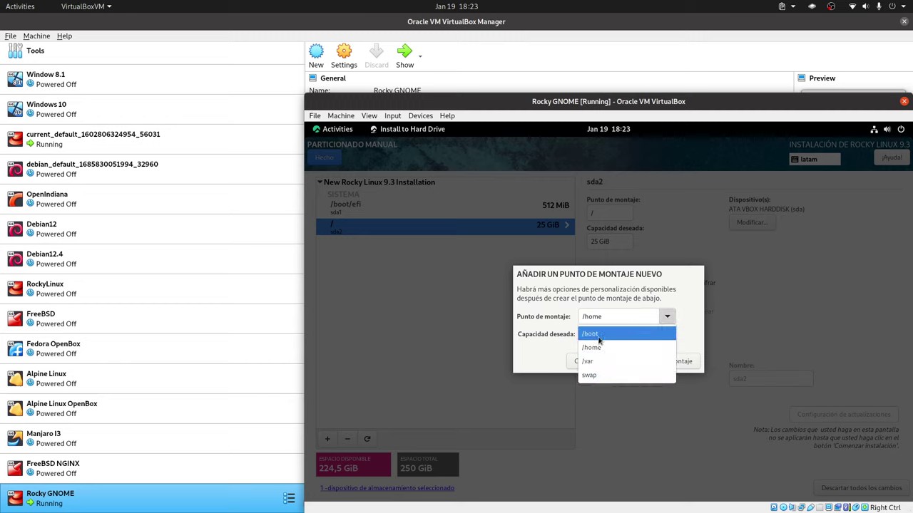
click(597, 348)
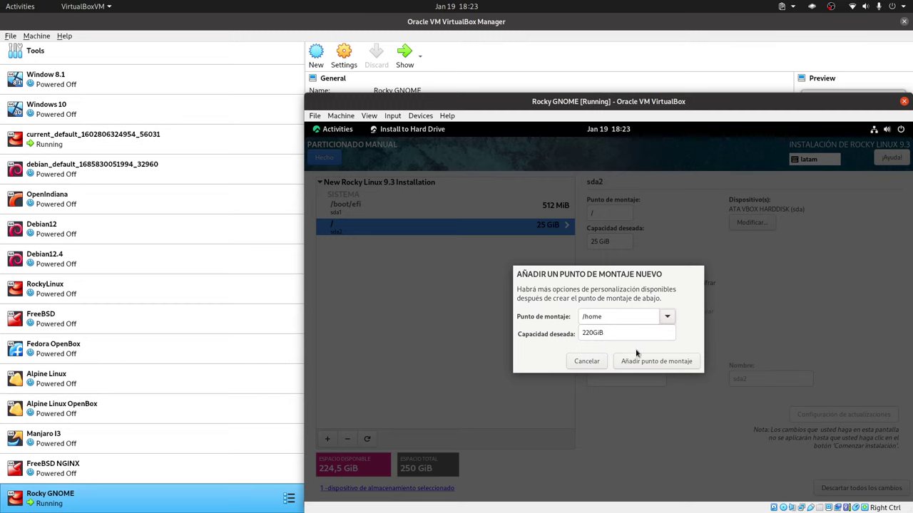
click(639, 363)
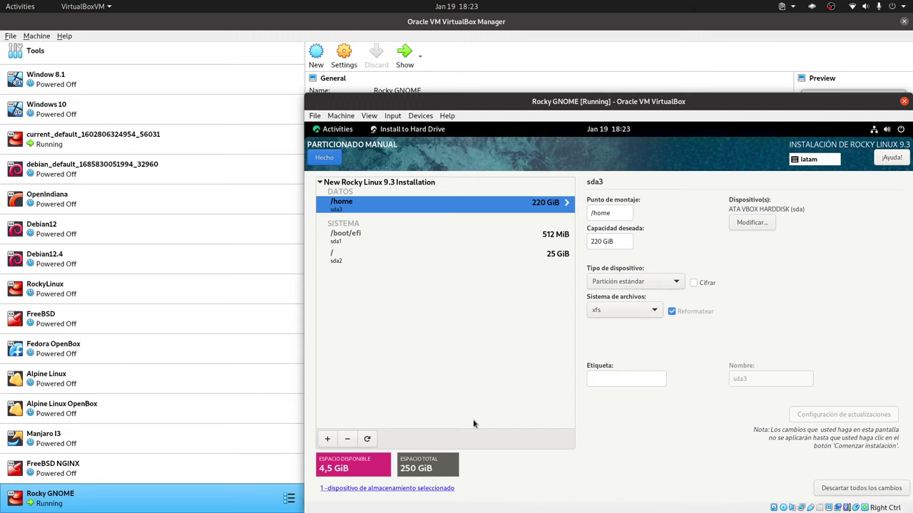
click(327, 440)
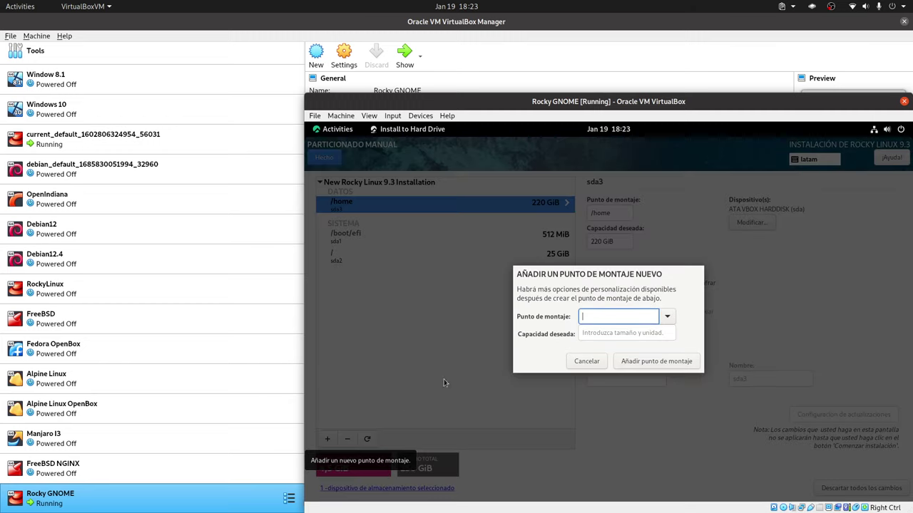
Add a swap mount point with empty capacity, so it takes the remaining 4.5 GiB.
click(667, 317)
click(621, 361)
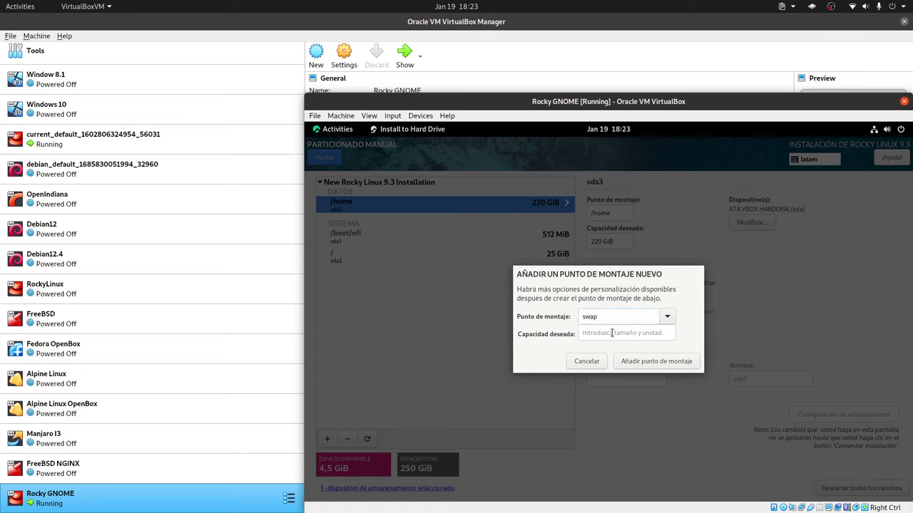
click(611, 333)
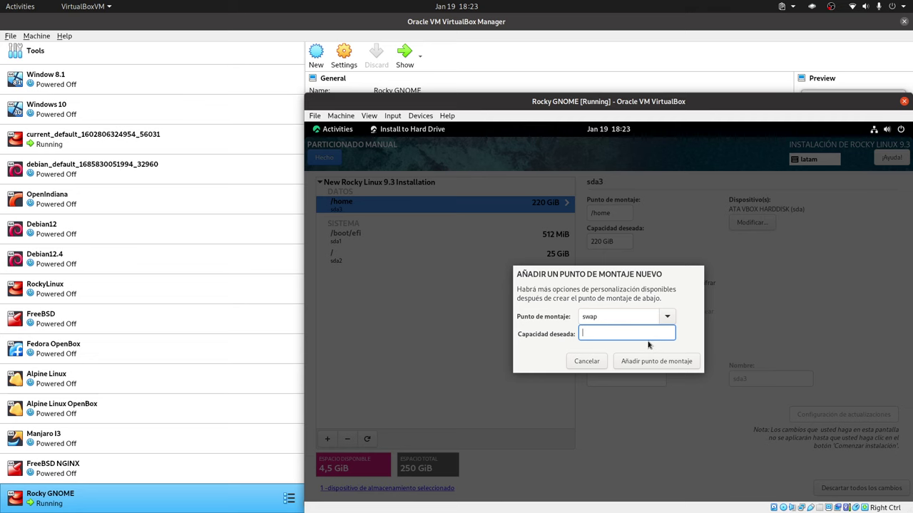
click(652, 361)
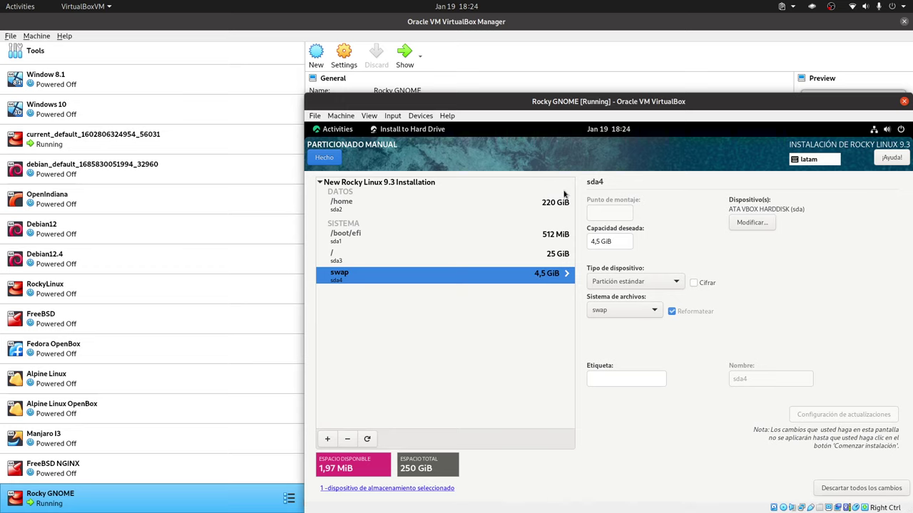
Accept the partitioning changes and set a confirmed root password with root SSH login allowed.
click(333, 165)
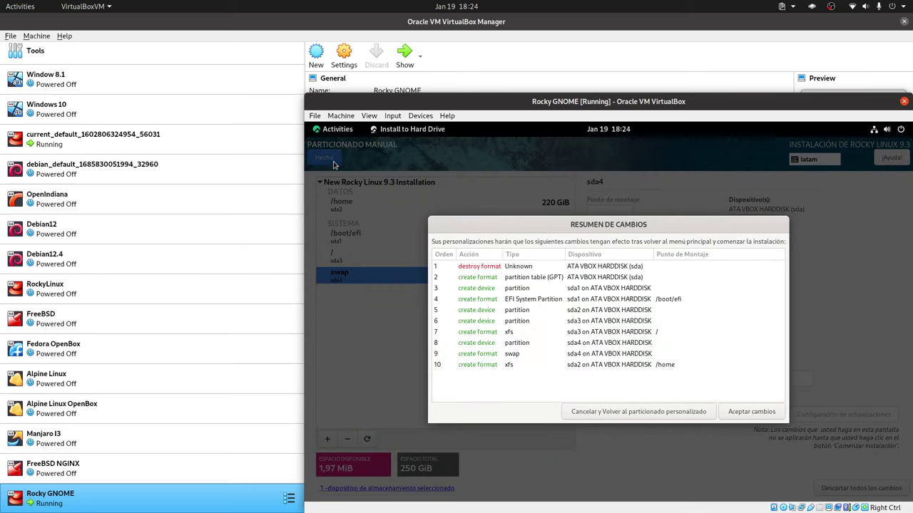
click(752, 412)
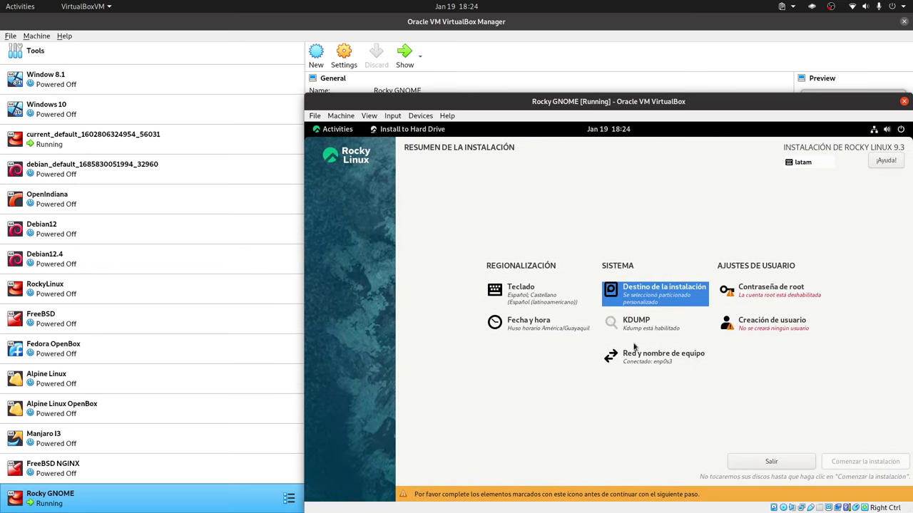
click(793, 289)
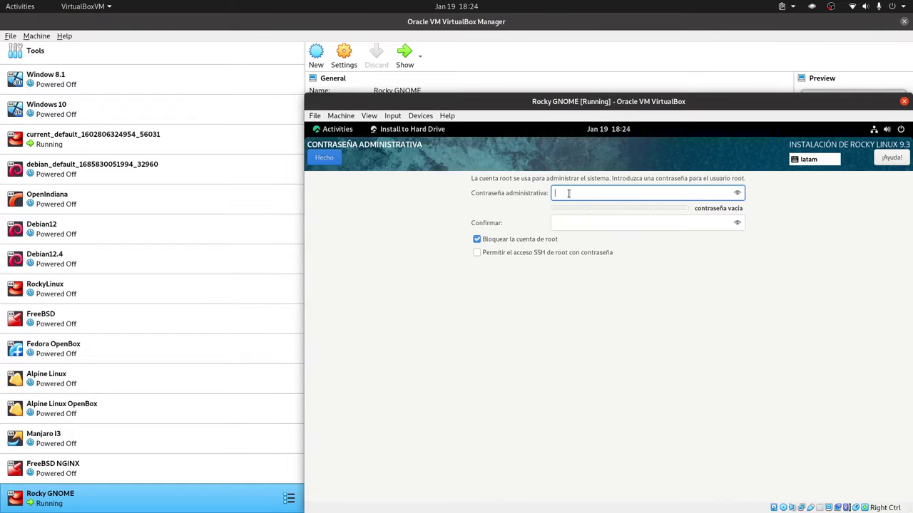
text(123)
click(573, 223)
text(123)
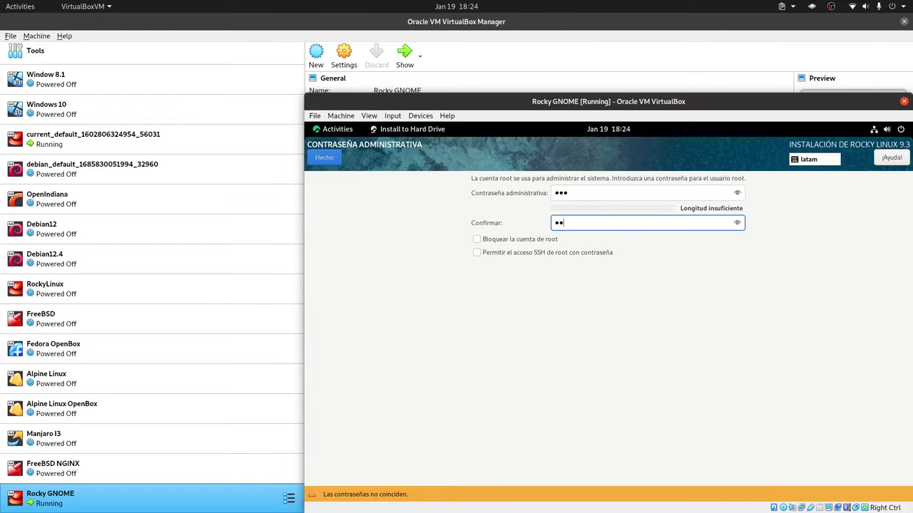
click(507, 254)
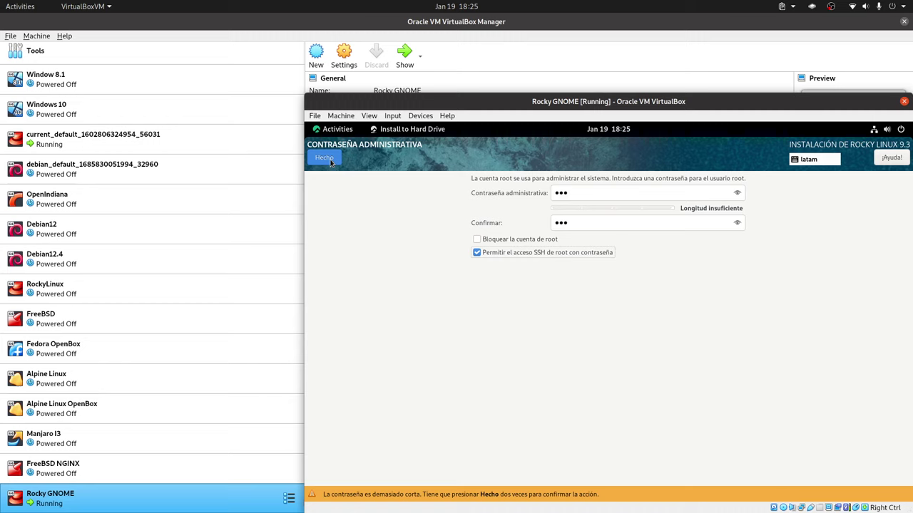
click(330, 160)
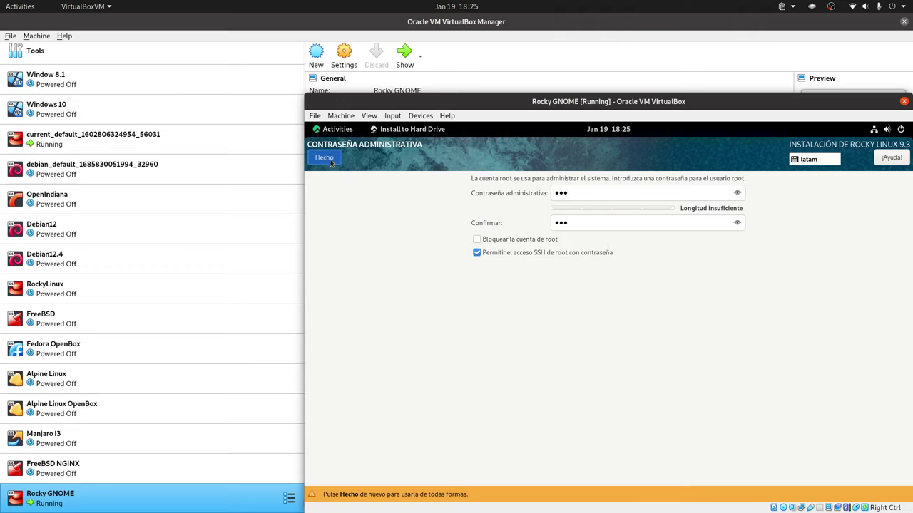
Accept the short root password, then enter the new user's full name and make it administrator.
click(323, 157)
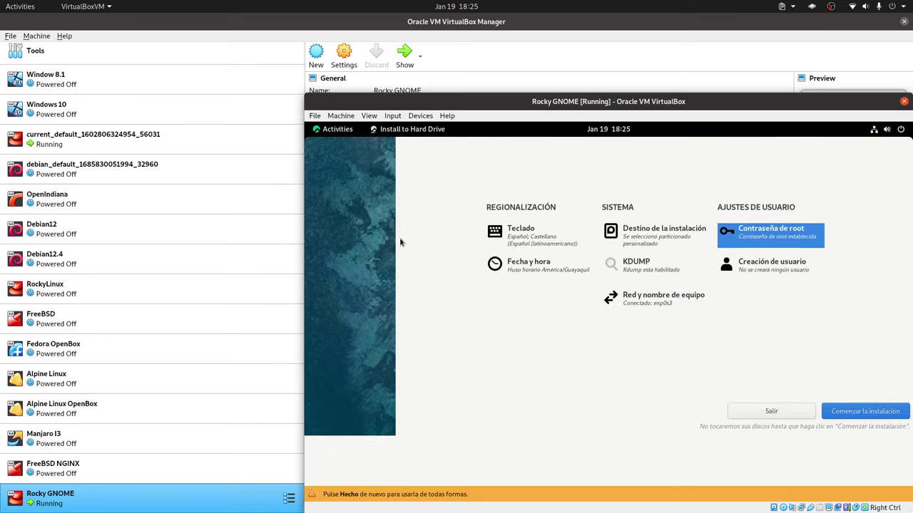
click(746, 335)
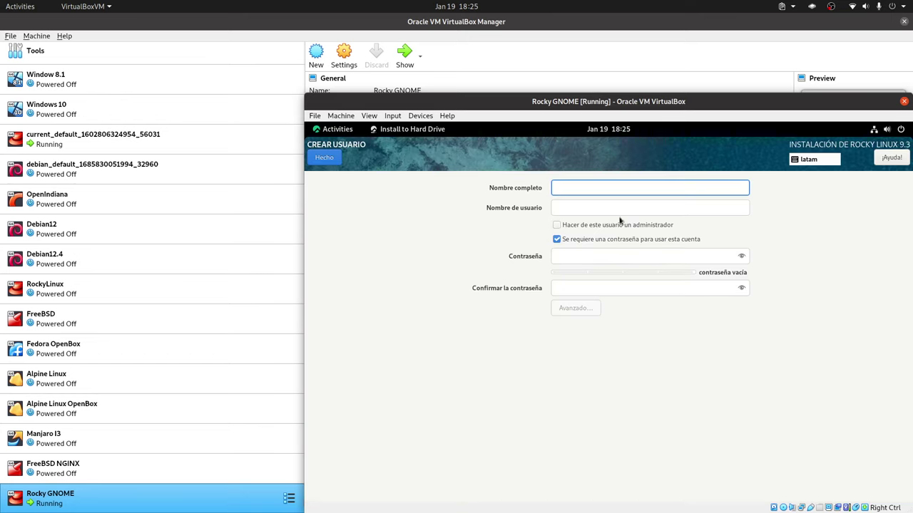
text(Lire)
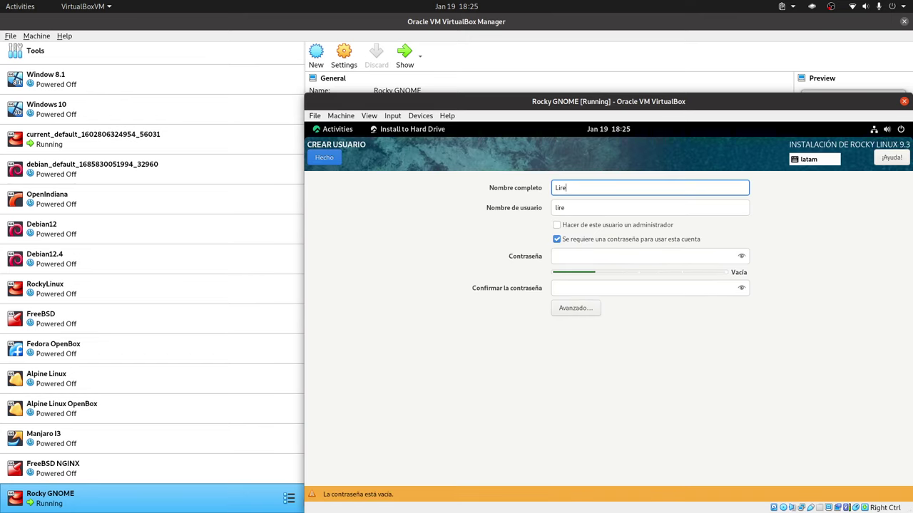
key(BackSpace)
key(BackSpace)
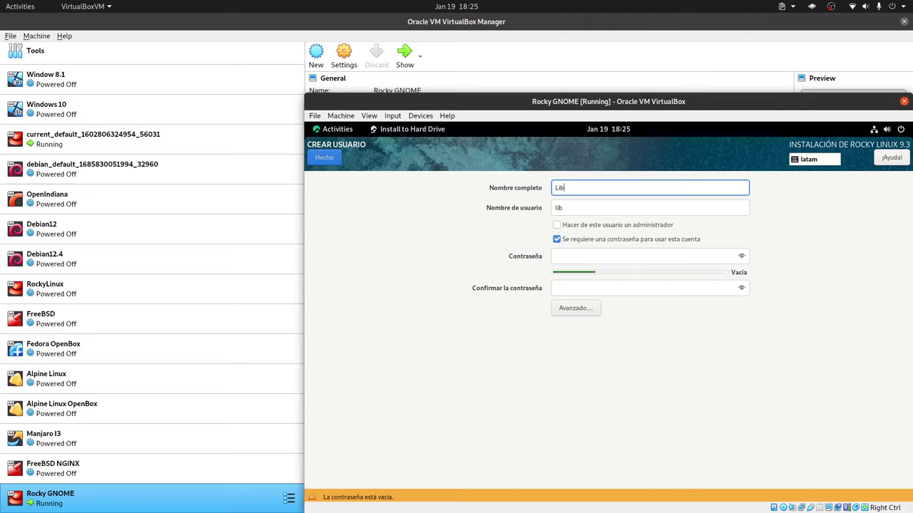
text(breBy)
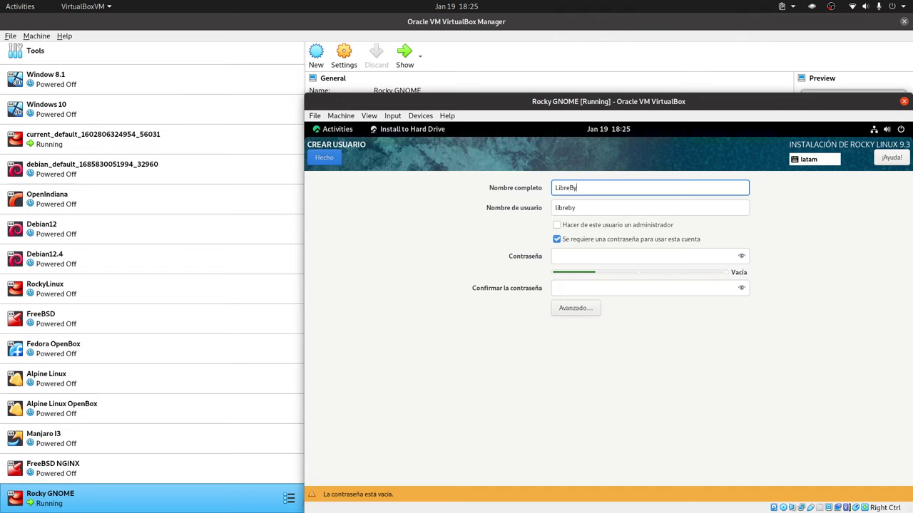
text(te)
click(589, 227)
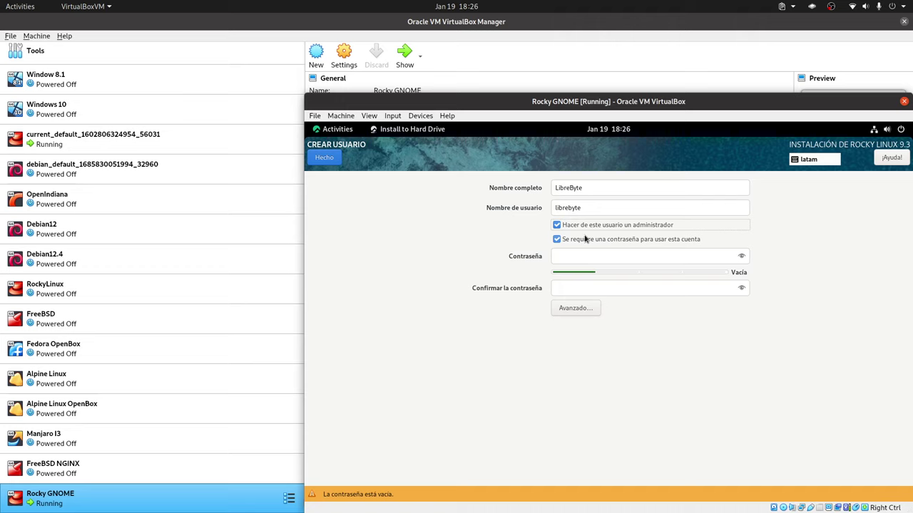
Enter and confirm the user's password, accepting the short-password warning.
click(576, 257)
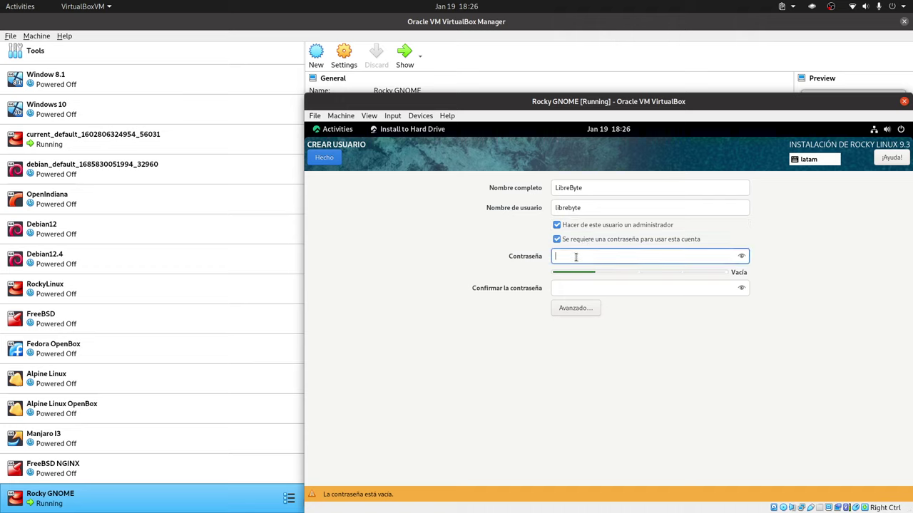
text(123)
click(571, 284)
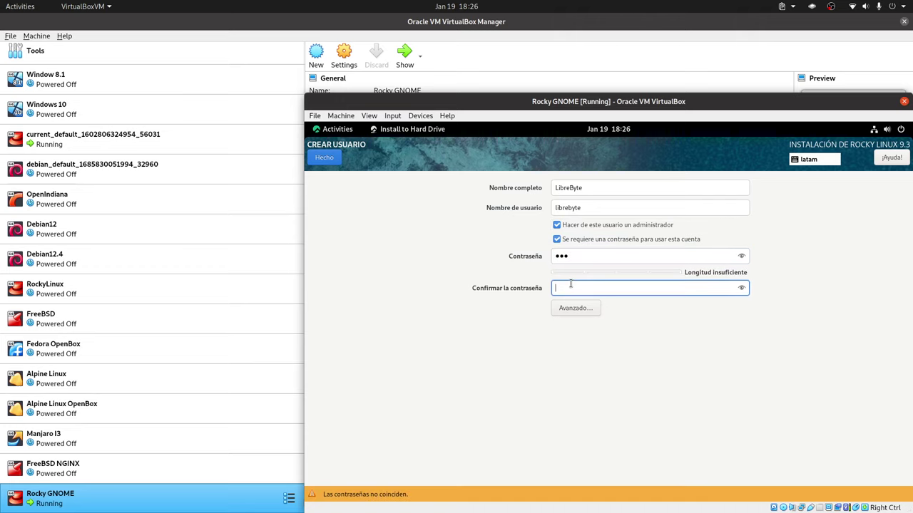
text(123)
click(331, 157)
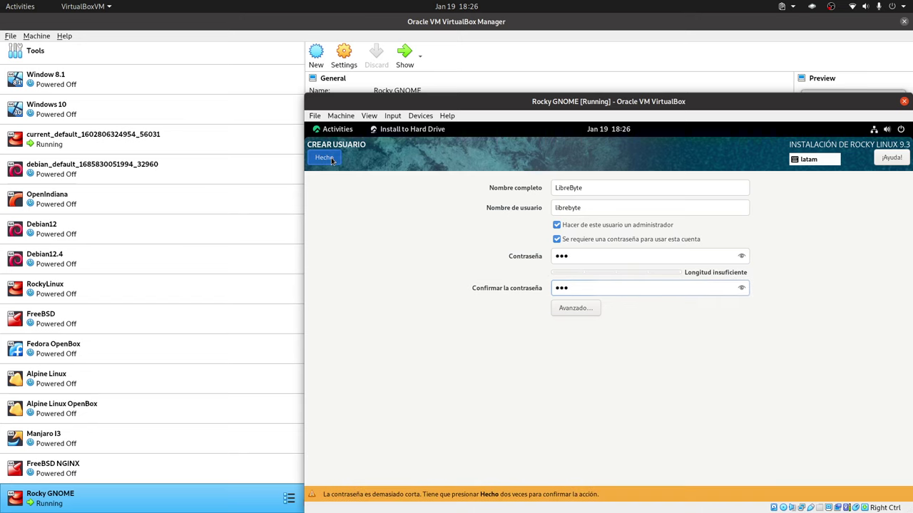
click(331, 158)
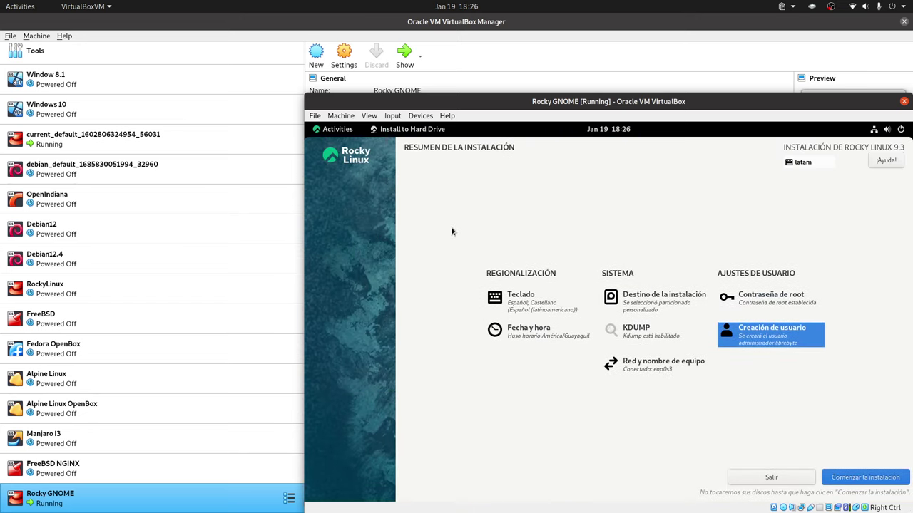
Swap the Spanish keyboard layout for English (EE. UU. internacional con teclas muertas).
click(539, 313)
click(406, 212)
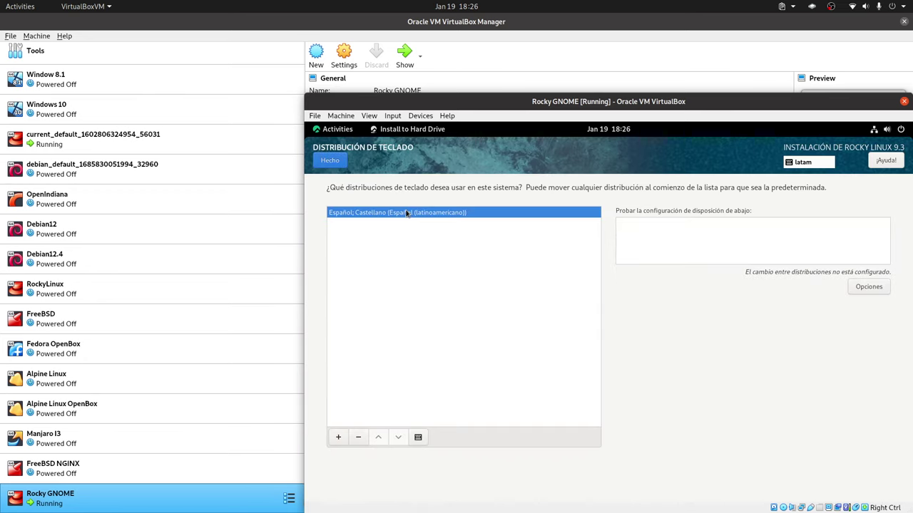
click(338, 437)
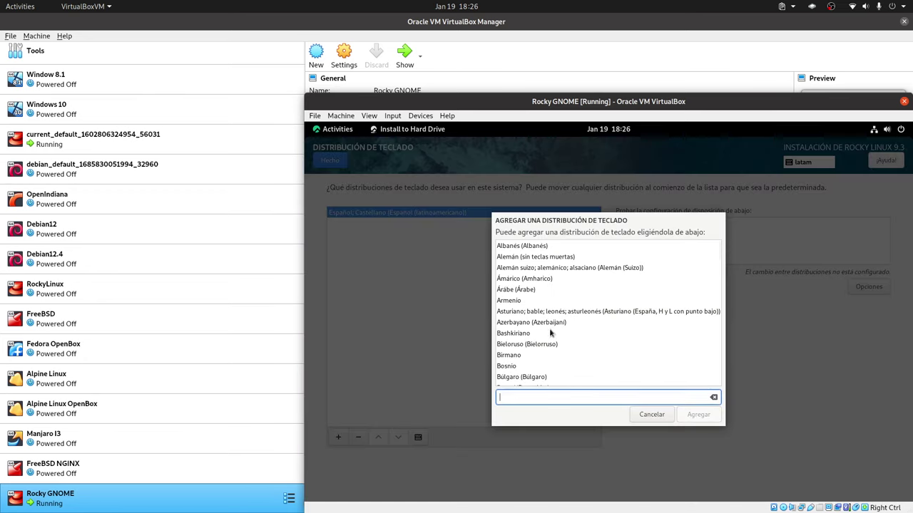
text(ingles)
click(571, 281)
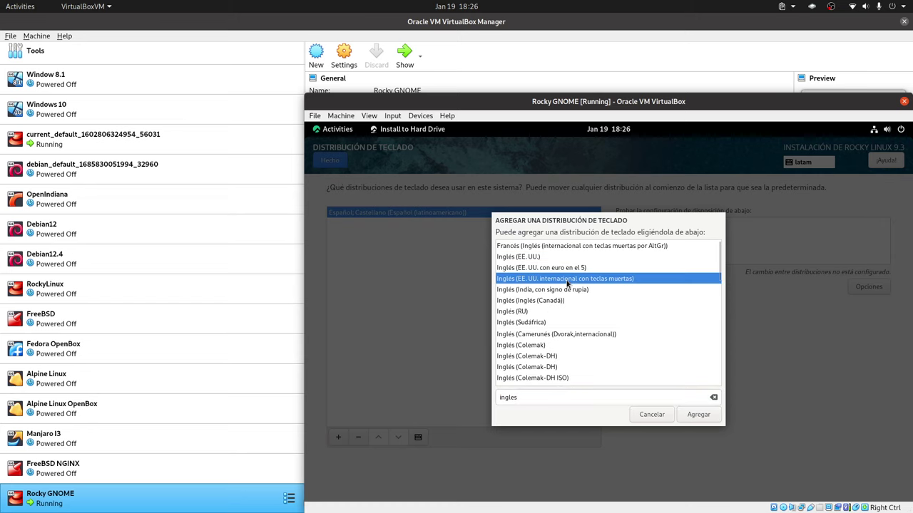
click(696, 414)
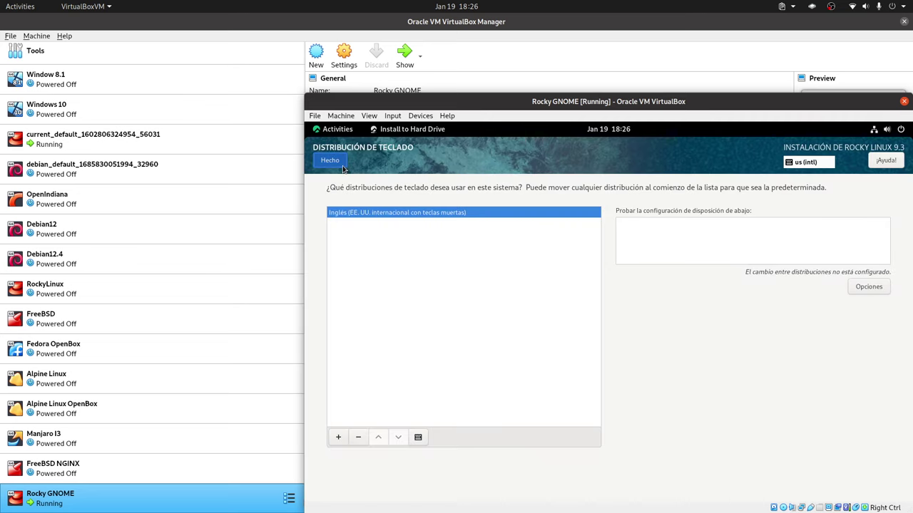
click(345, 164)
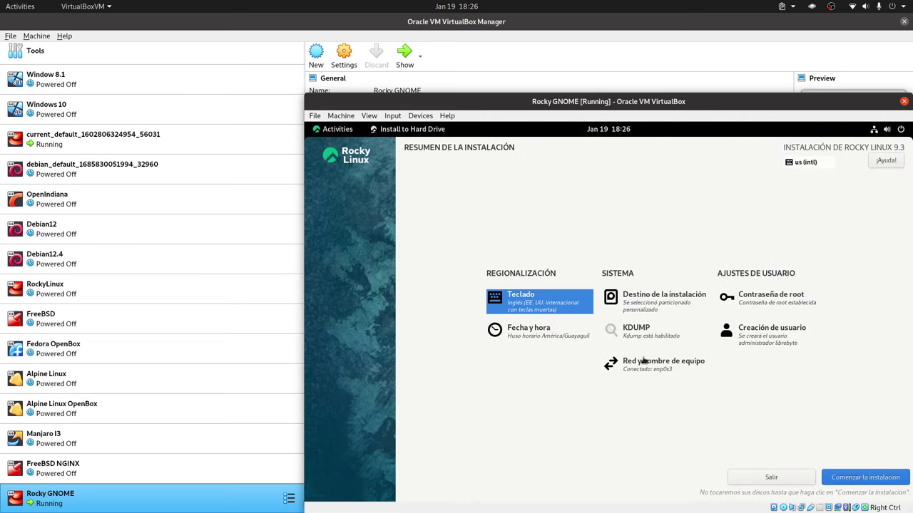
click(645, 362)
click(380, 205)
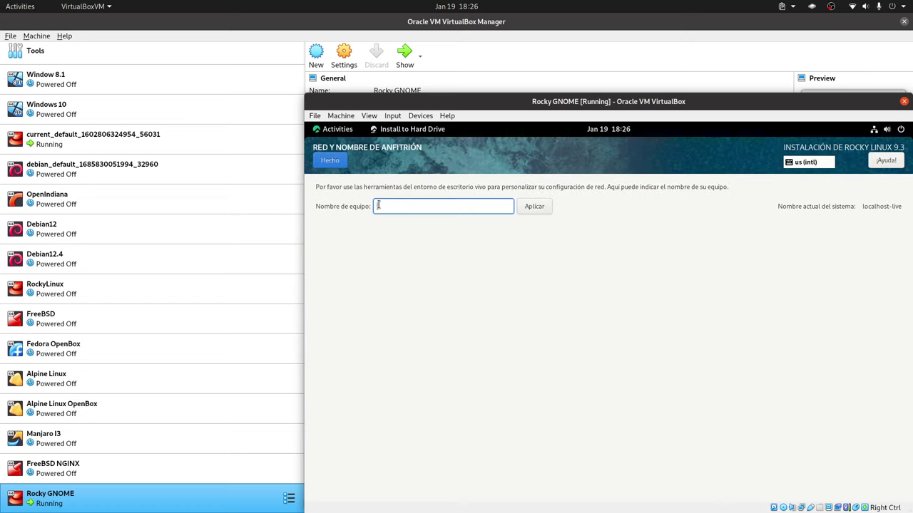
click(322, 163)
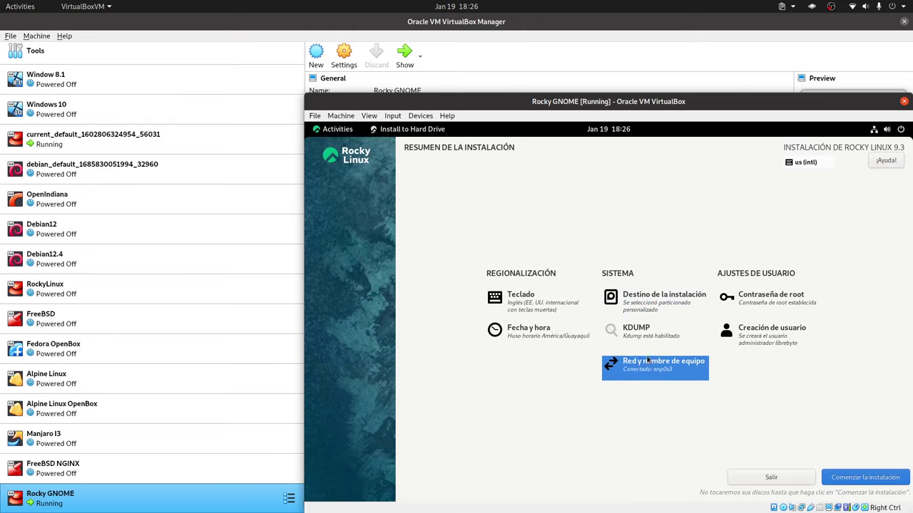
click(653, 368)
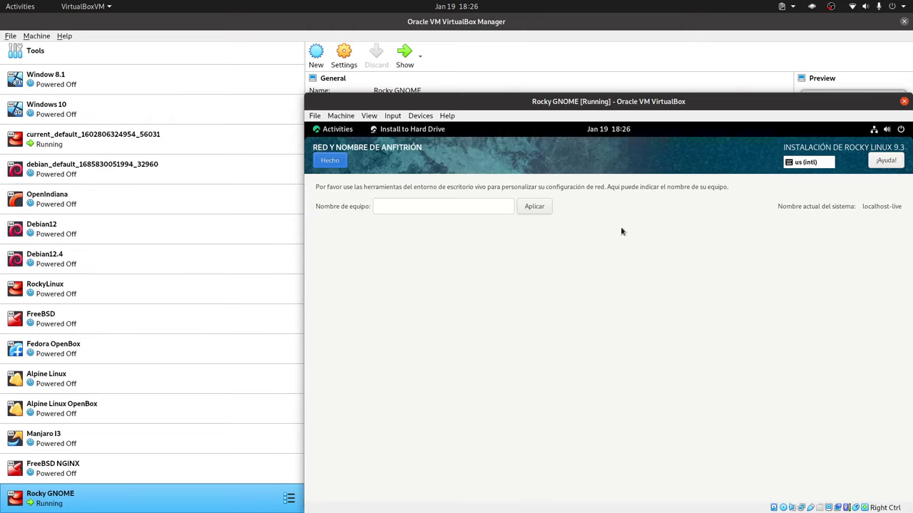
click(406, 207)
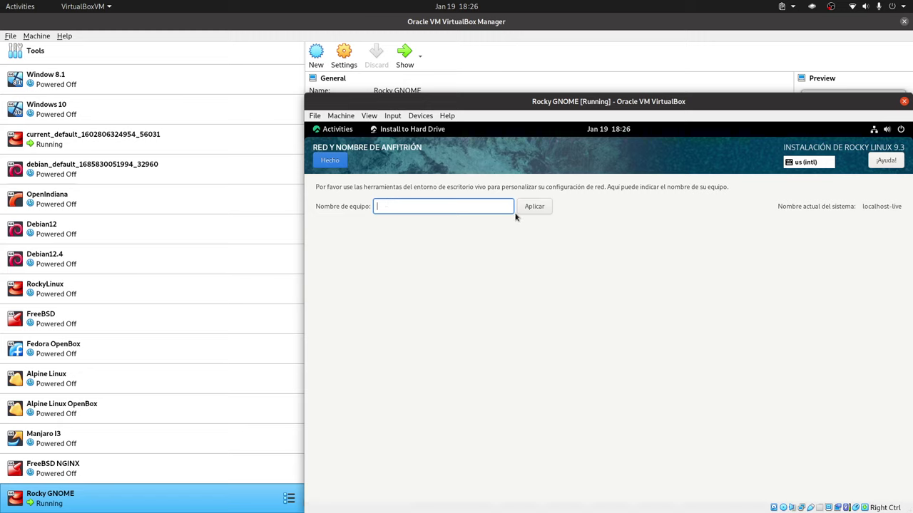
click(329, 162)
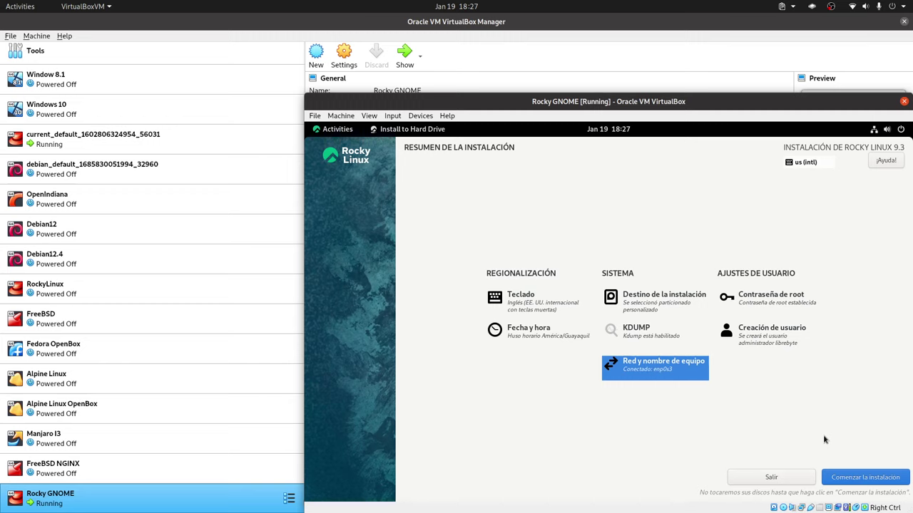
Start the Rocky Linux 9.3 installation and let it run until ¡Completado! appears.
click(849, 480)
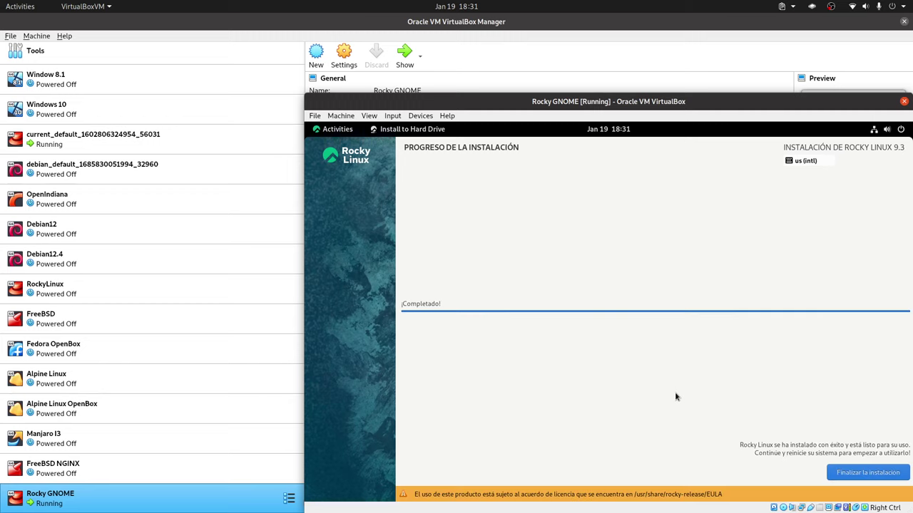
Finish the installer and restart the guest via Power Off / Log Out > Restart.
click(850, 476)
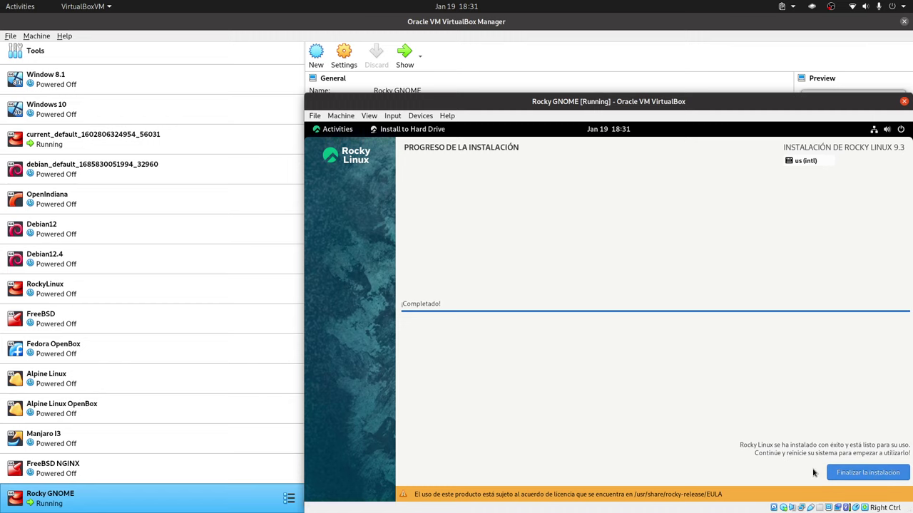
click(902, 134)
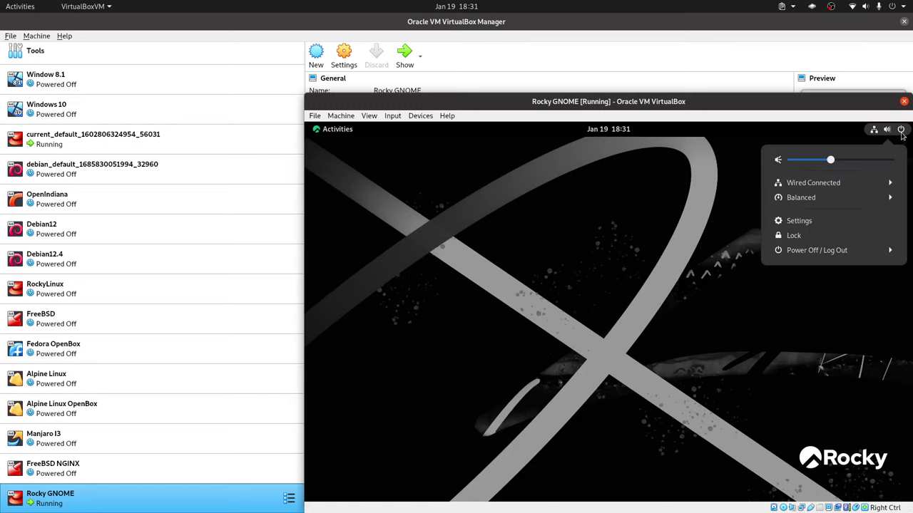
click(850, 251)
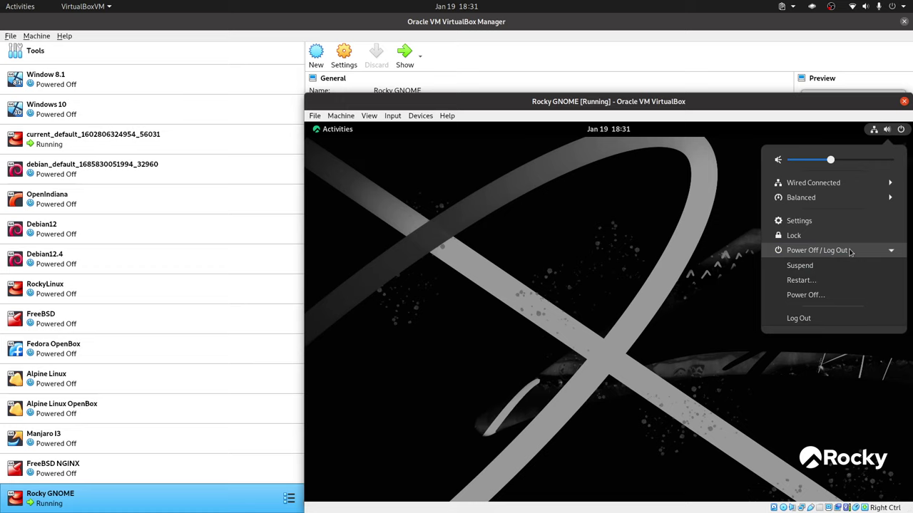
click(829, 282)
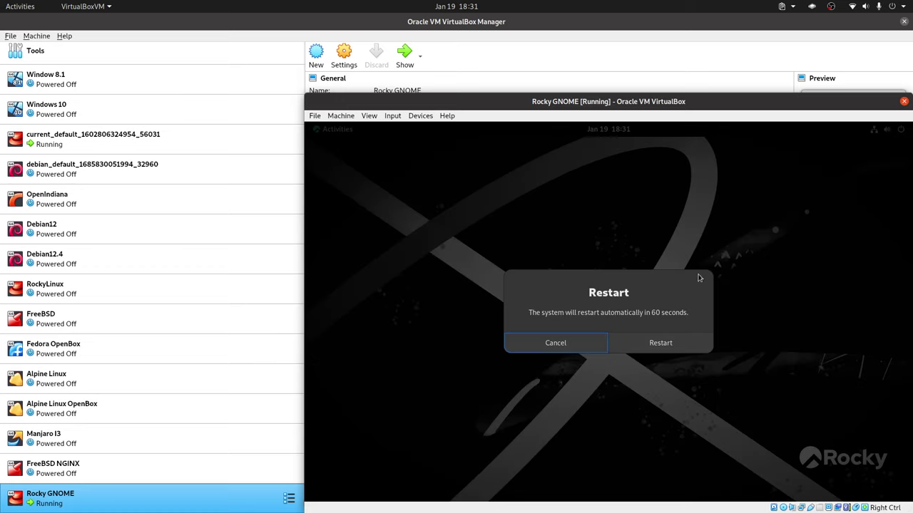
click(676, 337)
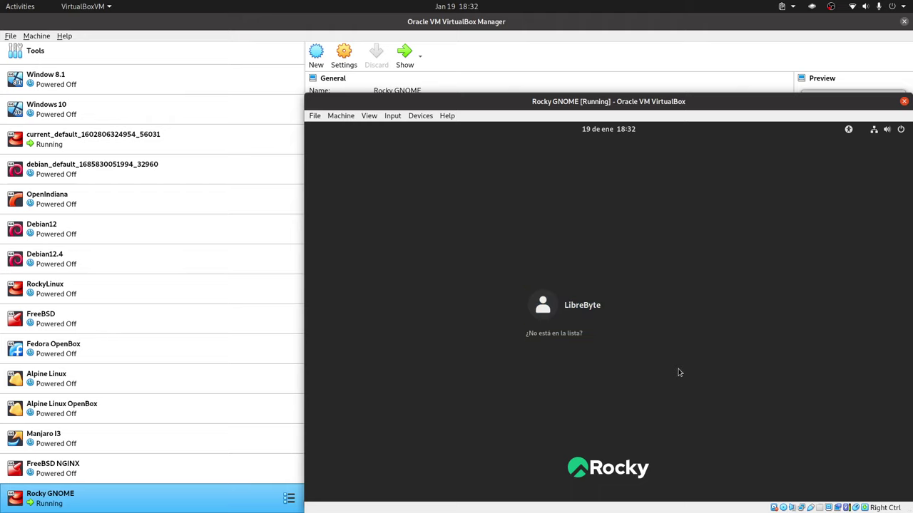
Log in as the created user with their password and choose No gracias on the welcome tour.
click(608, 318)
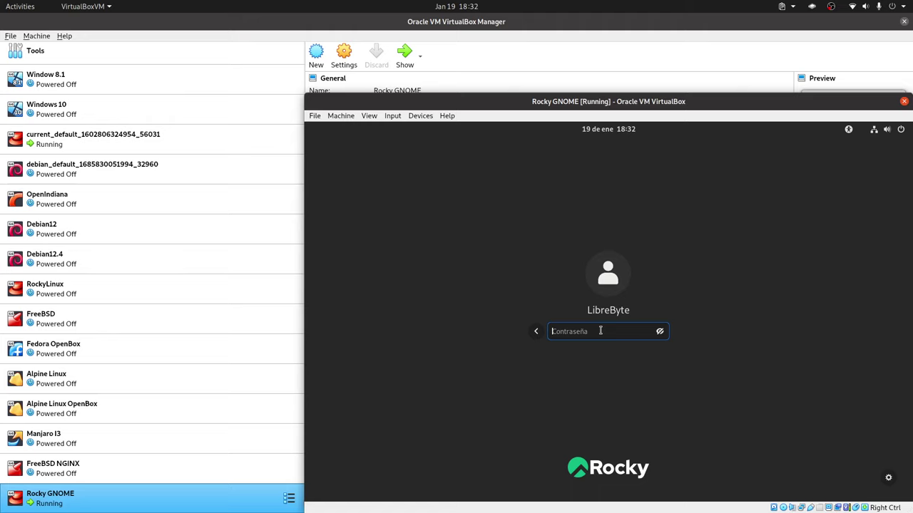
text(lib)
key(Return)
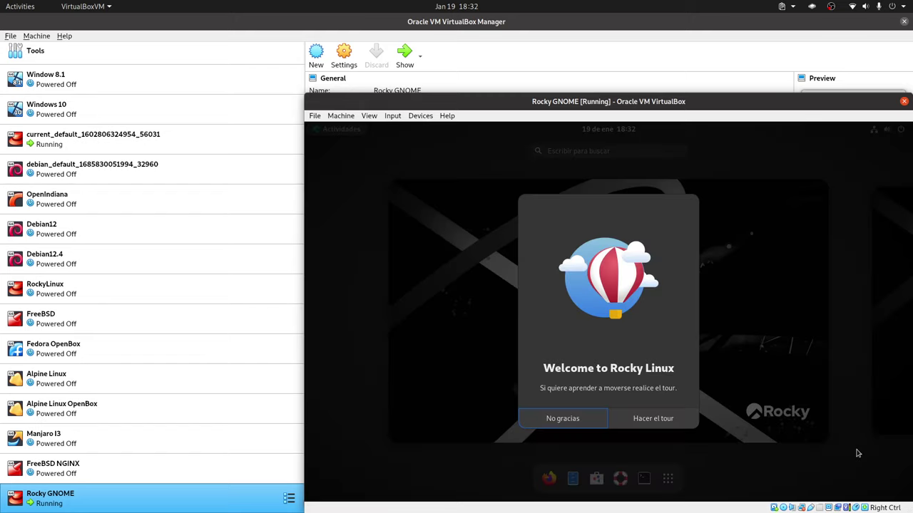
click(585, 426)
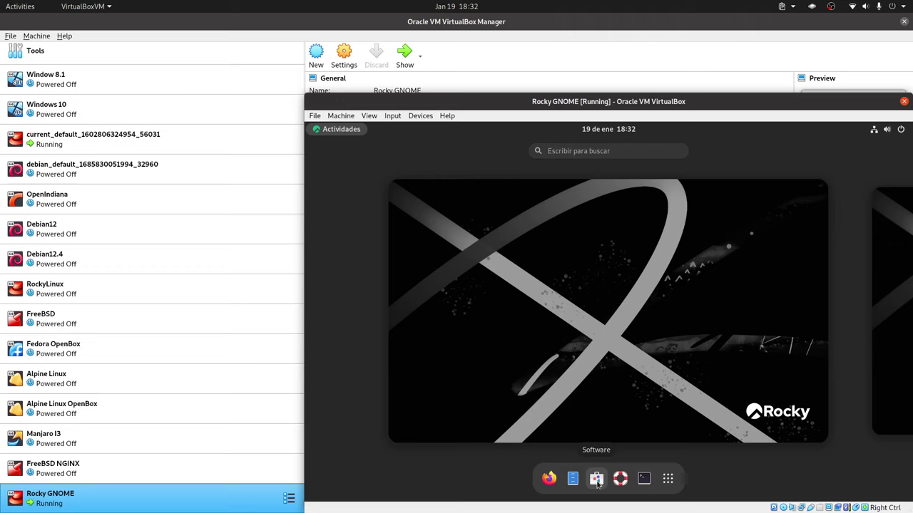
Launch Firefox and Archivos, then start the Software app from the dash.
click(550, 478)
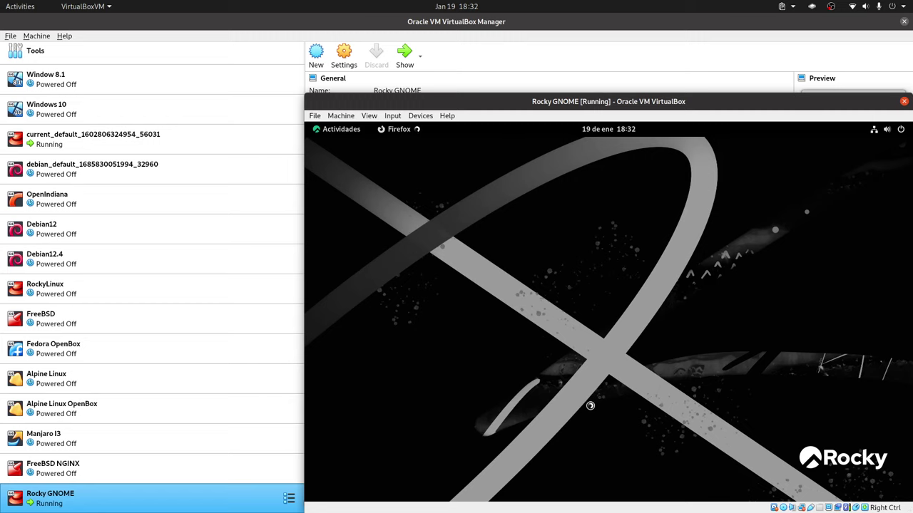
key(super)
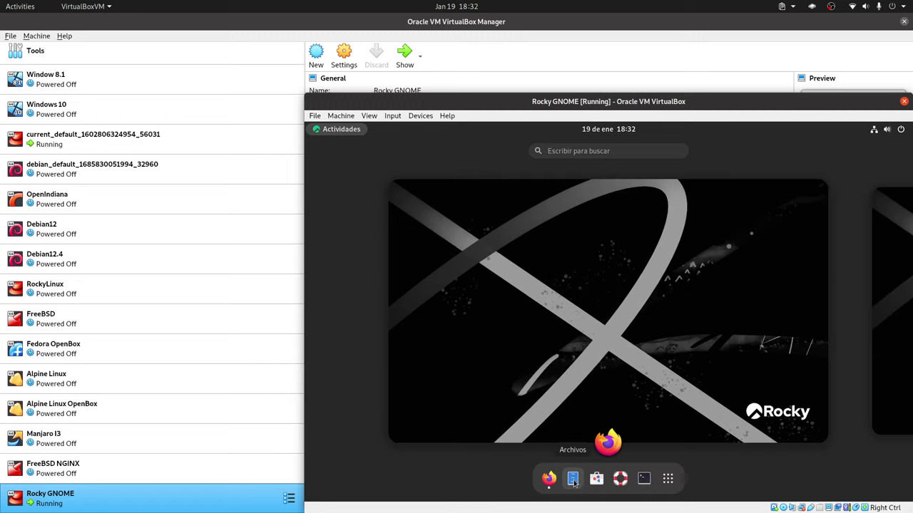
click(577, 476)
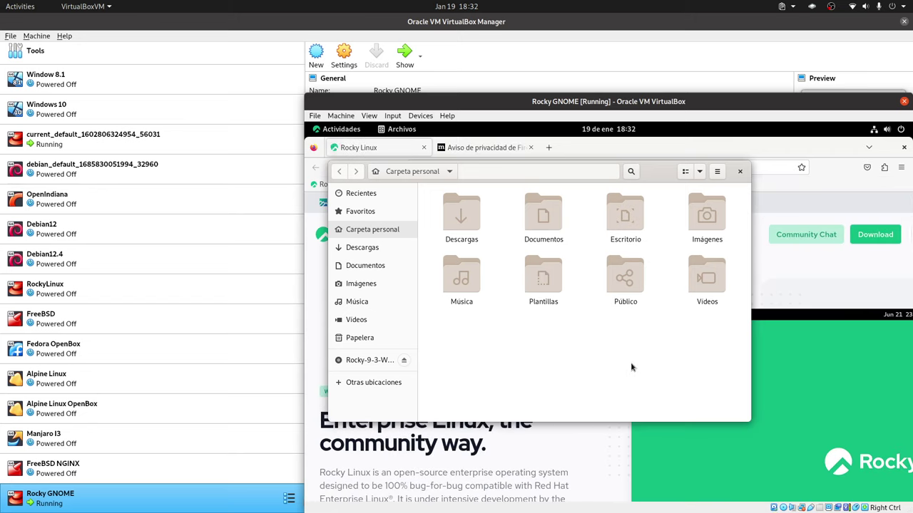
key(alt+Tab)
key(super)
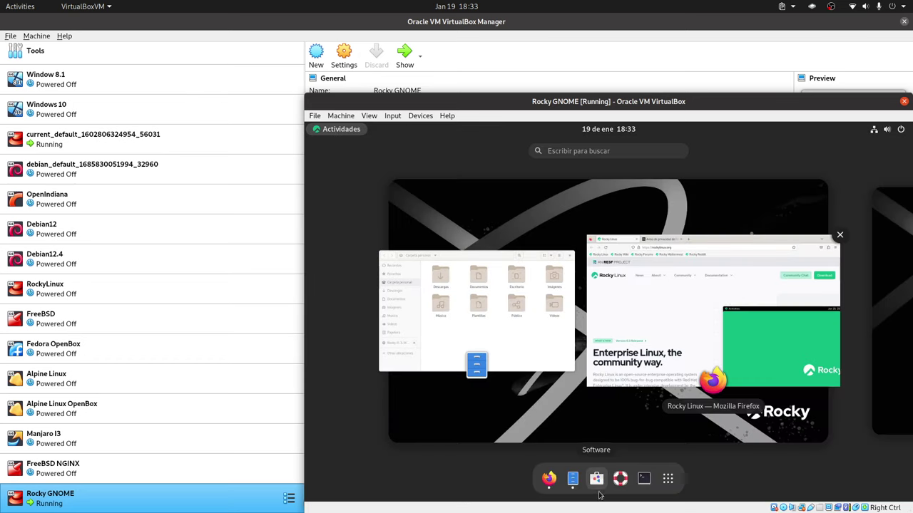
click(599, 494)
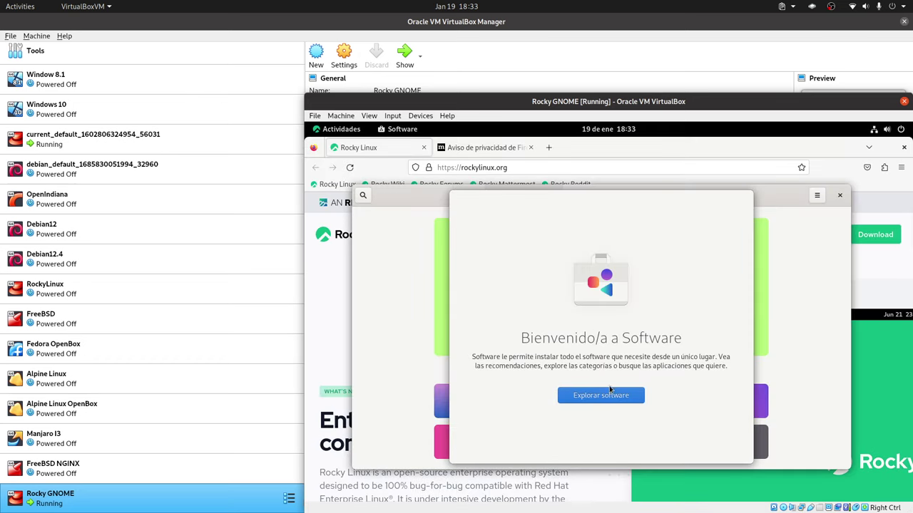
Browse Software past the welcome screen and view the pending Firefox and GStreamer updates.
click(609, 394)
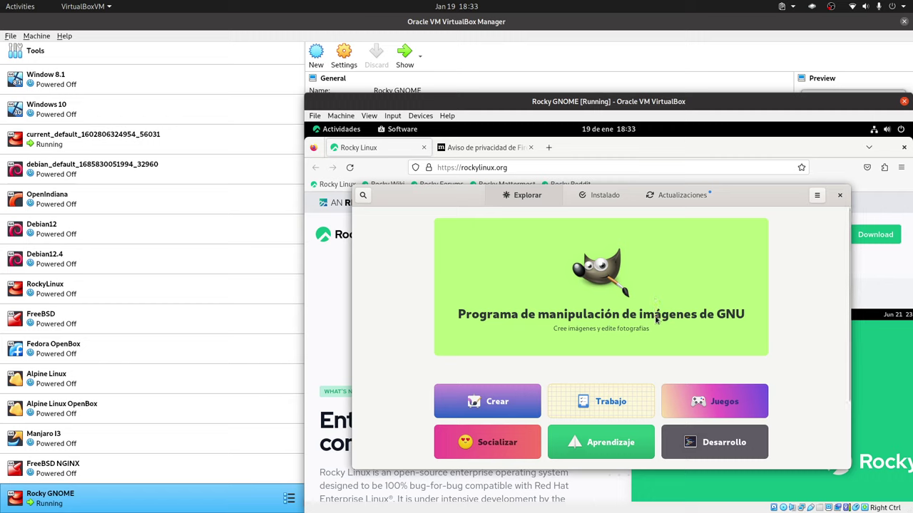
scroll(655, 315, down, 2)
scroll(655, 315, up, 2)
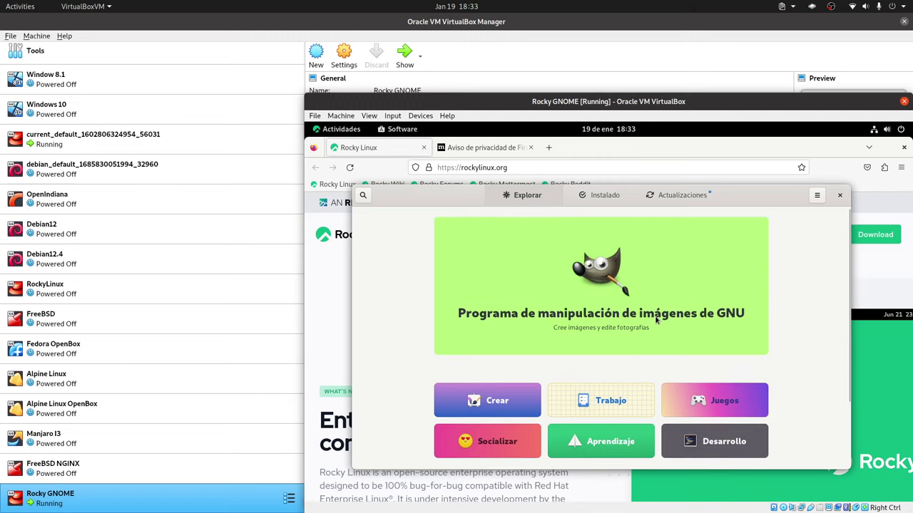
click(678, 203)
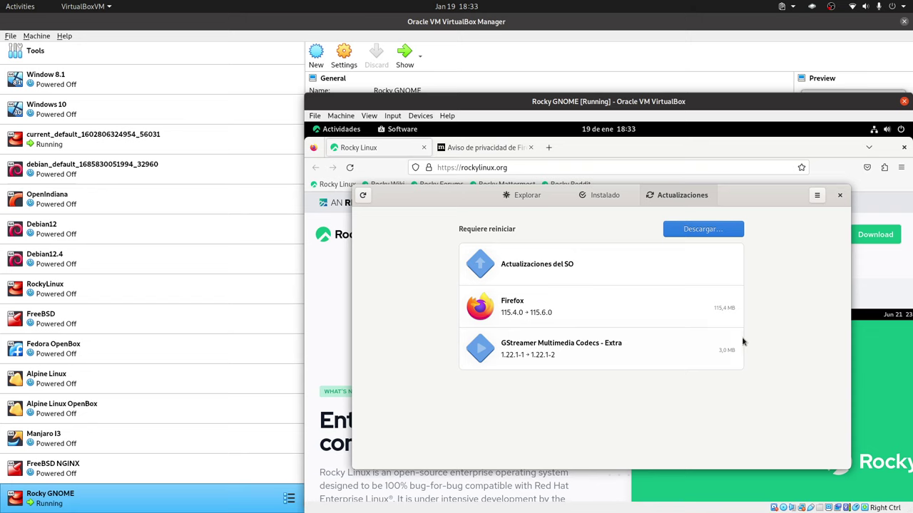
Open a Terminal from the dash, then show the full application grid.
key(super)
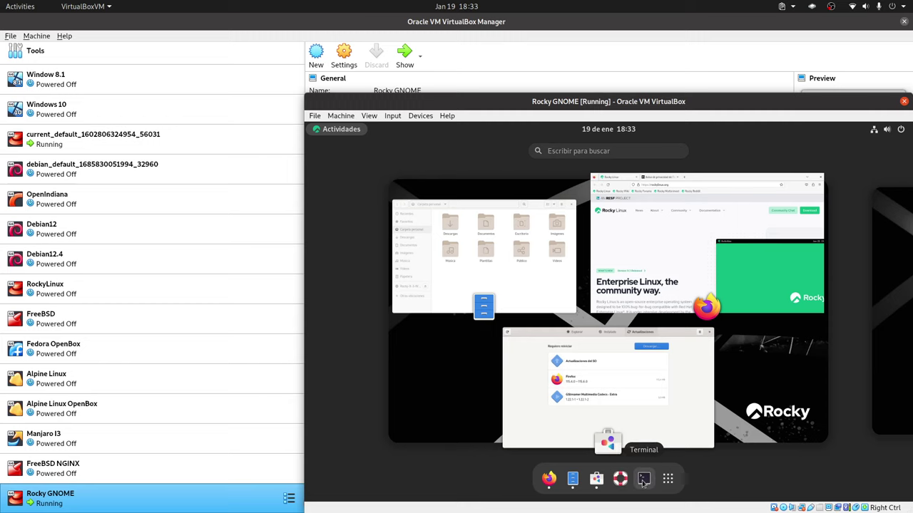
click(643, 480)
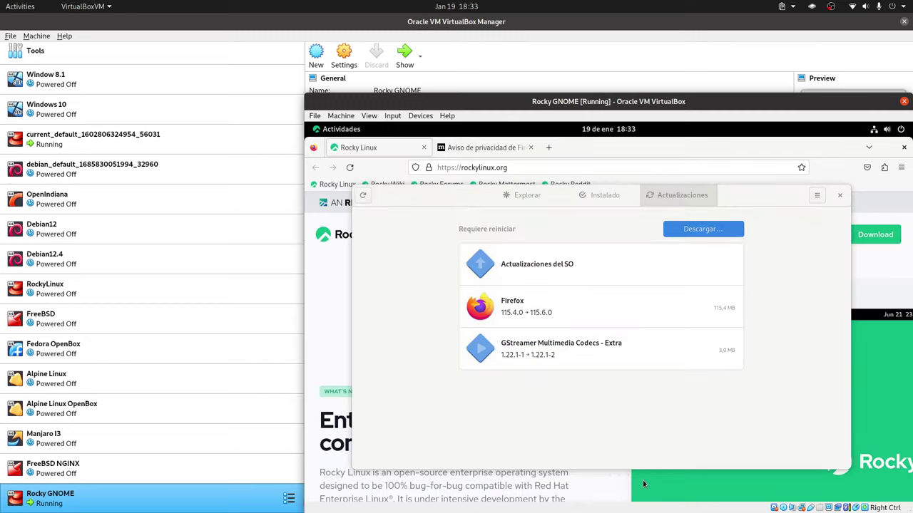
key(super)
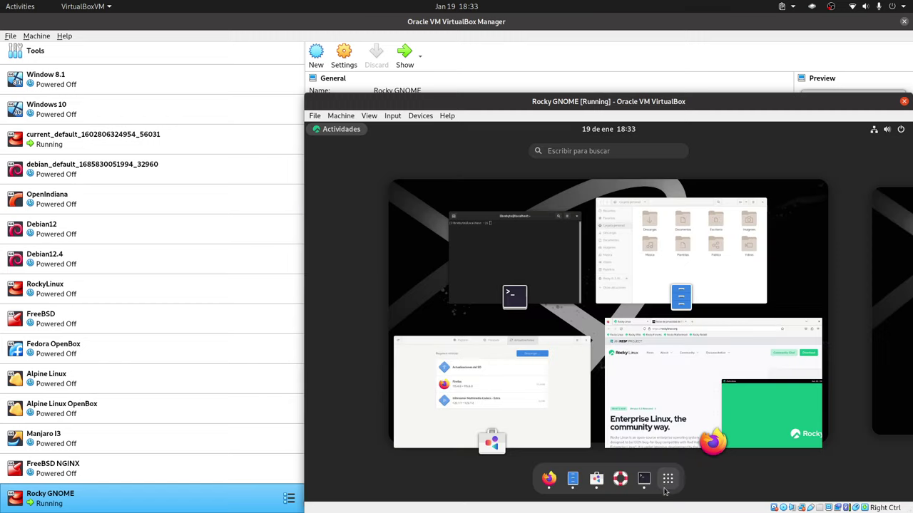
click(667, 478)
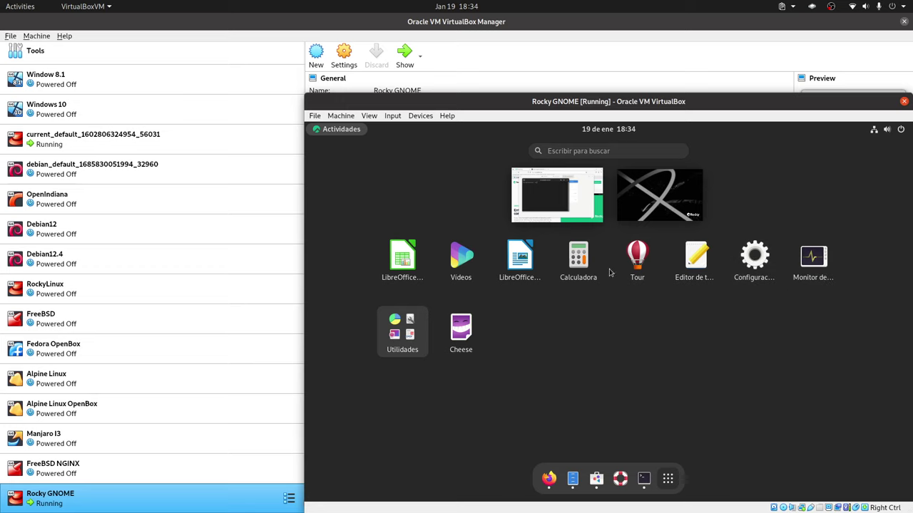
Look inside the Utilidades folder, close it, and open the system menu with Configuración, Bloquear and Apagar.
click(379, 347)
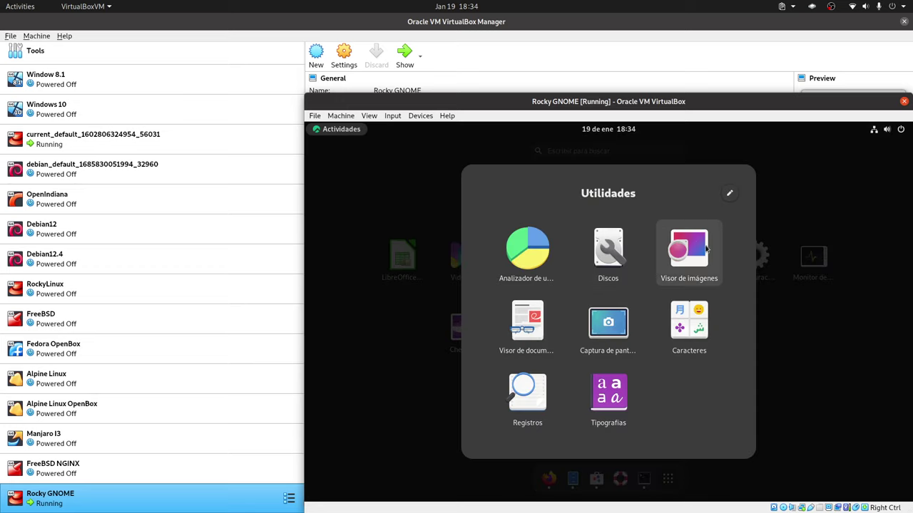
click(813, 312)
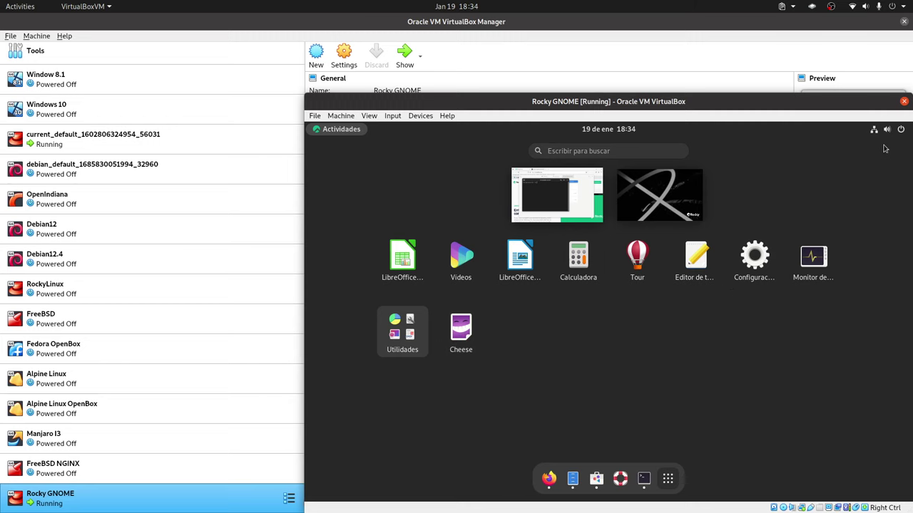
click(900, 131)
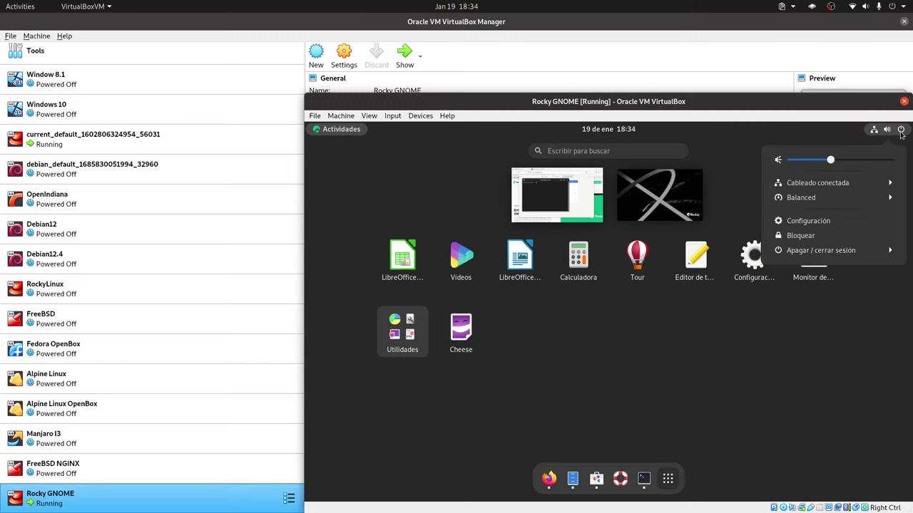
Open GNOME Configuración from the system menu and go to its Acerca de page.
click(837, 226)
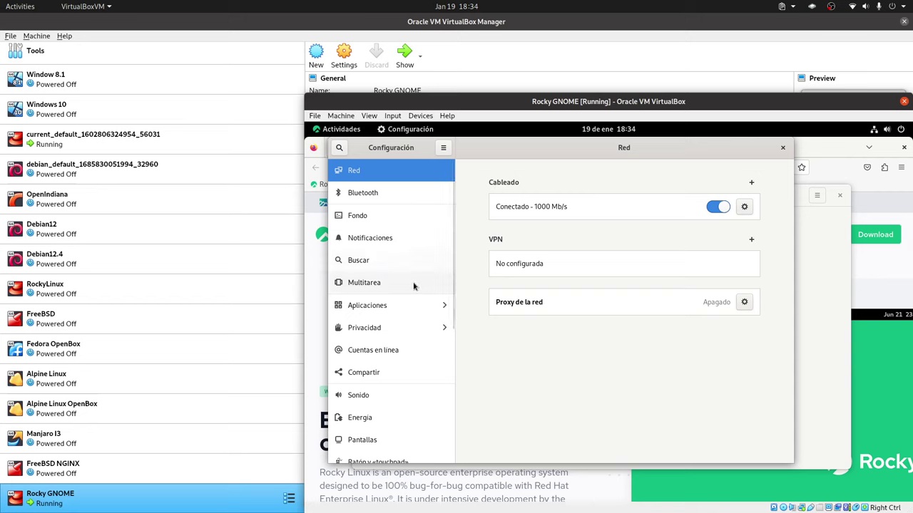
scroll(414, 286, down, 3)
scroll(413, 286, down, 2)
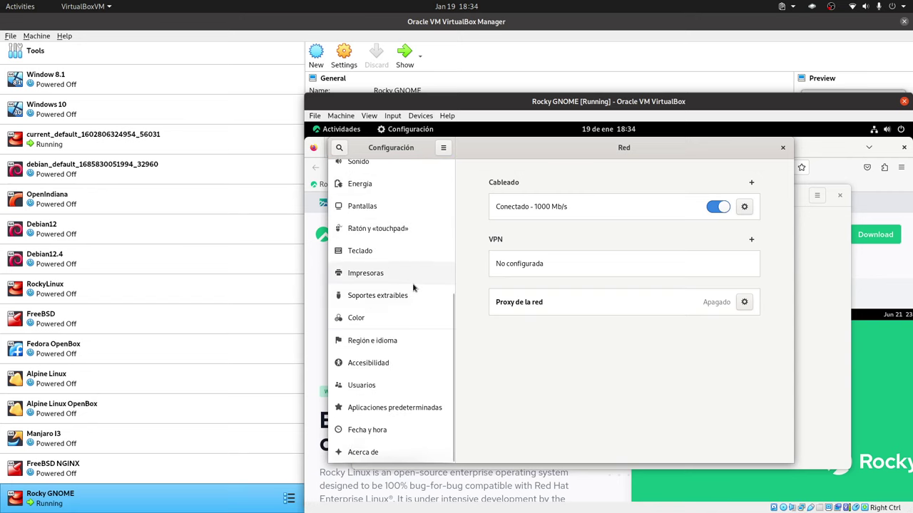
click(373, 458)
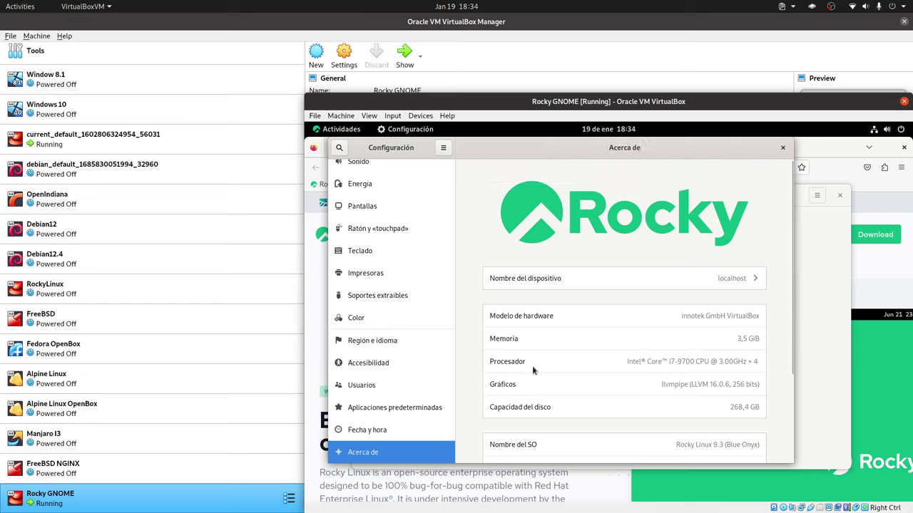
Scroll the About details and highlight the GNOME version 40.4.0 and Wayland.
scroll(610, 375, down, 2)
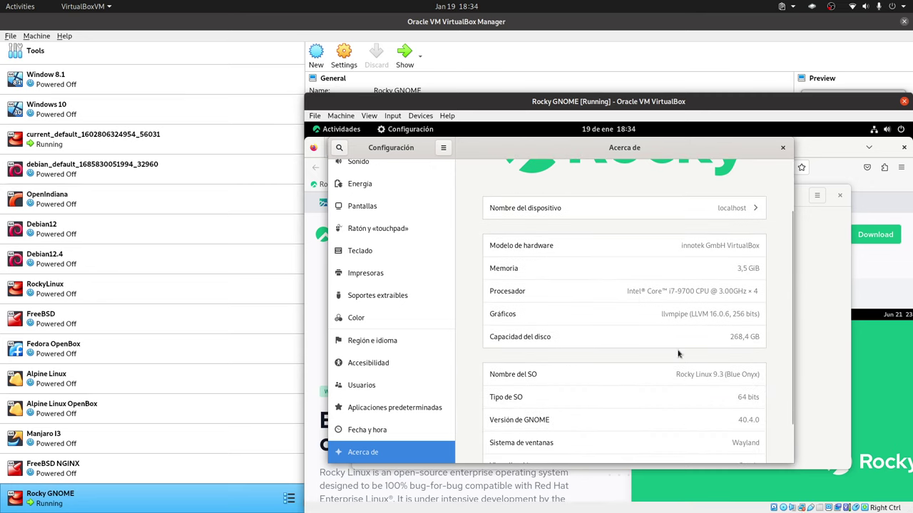
scroll(598, 362, down, 1)
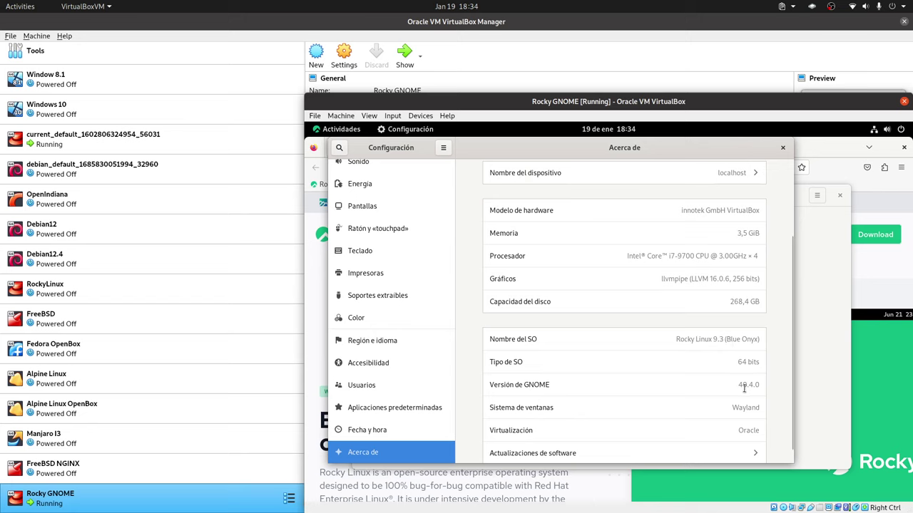
drag(746, 385, 752, 386)
double_click(738, 408)
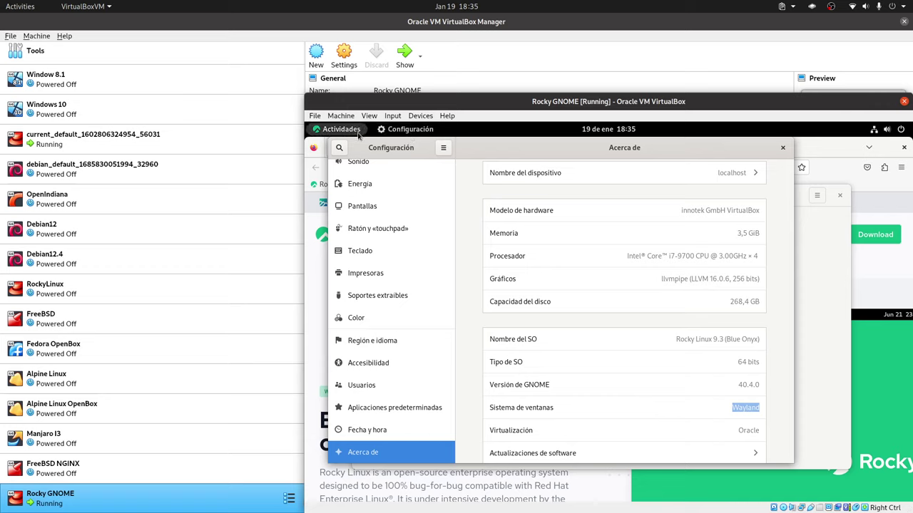
Expand Apagar / cerrar sesión in the system menu, then dismiss the menu without shutting down.
click(904, 128)
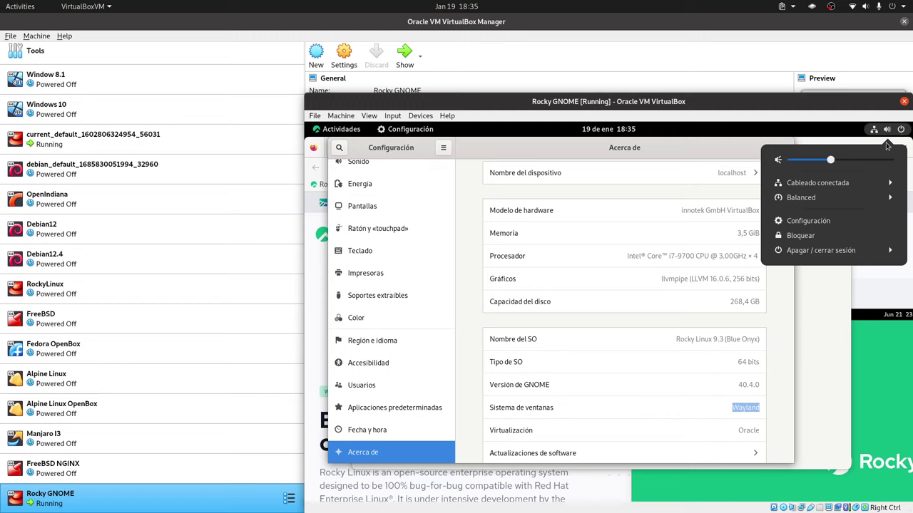
click(848, 251)
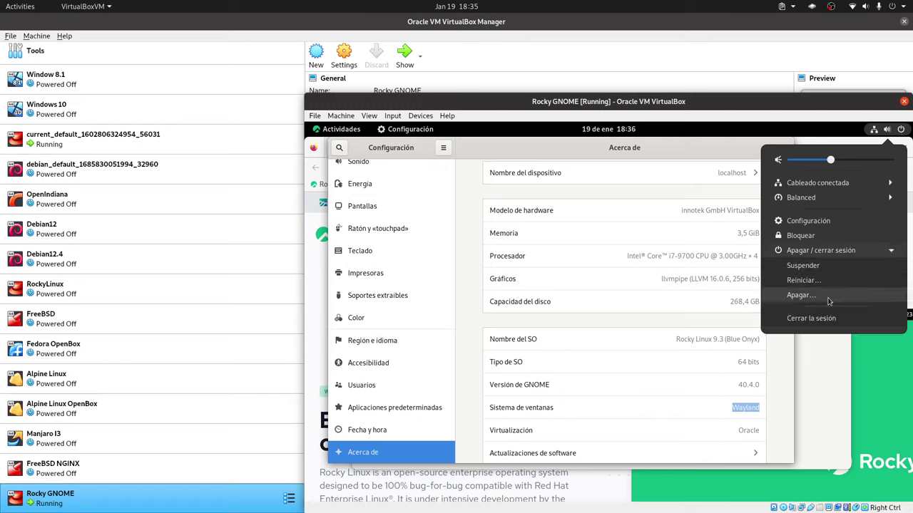
click(694, 151)
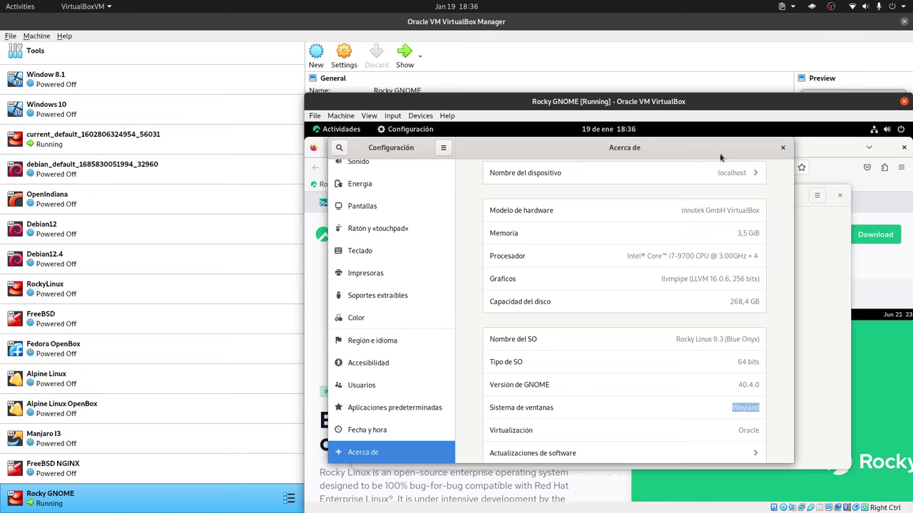
Close the Settings, Terminal, Software, Firefox and Files windows, then expand Apagar / cerrar sesión again.
click(782, 147)
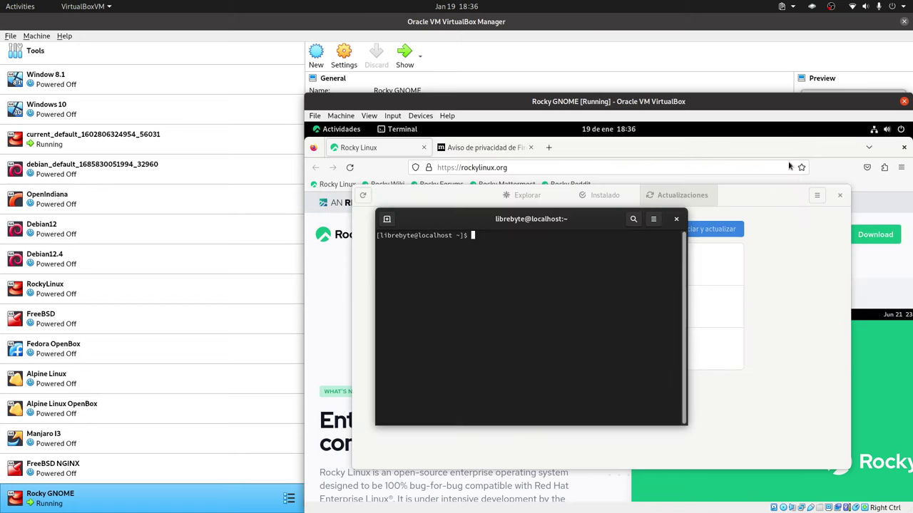
click(676, 219)
click(840, 194)
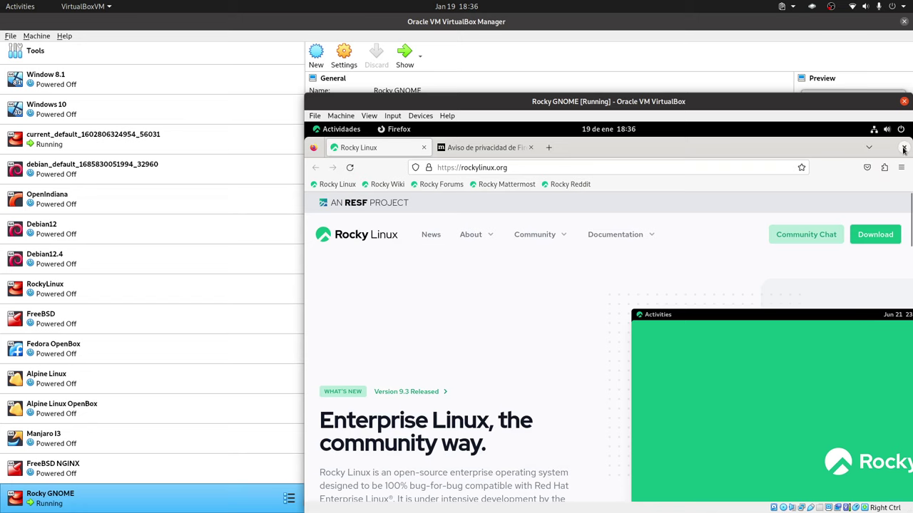
click(903, 149)
click(746, 171)
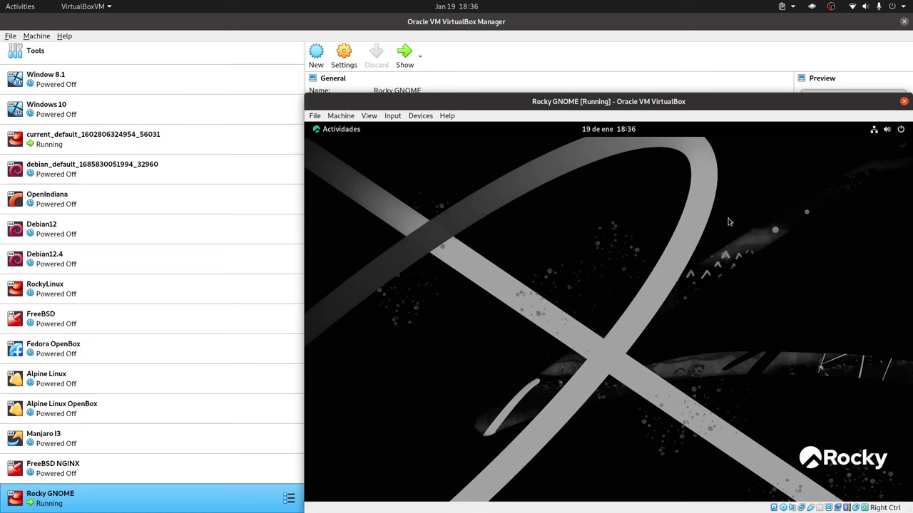
click(903, 133)
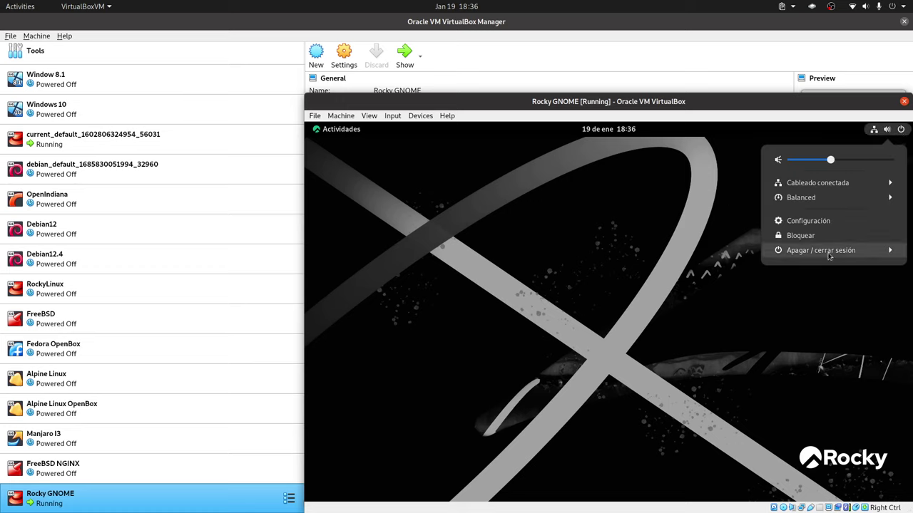
click(827, 255)
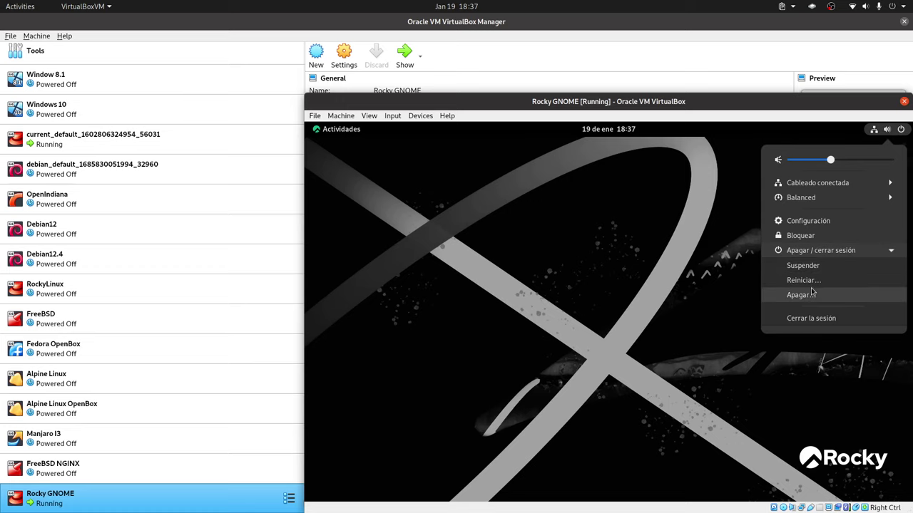